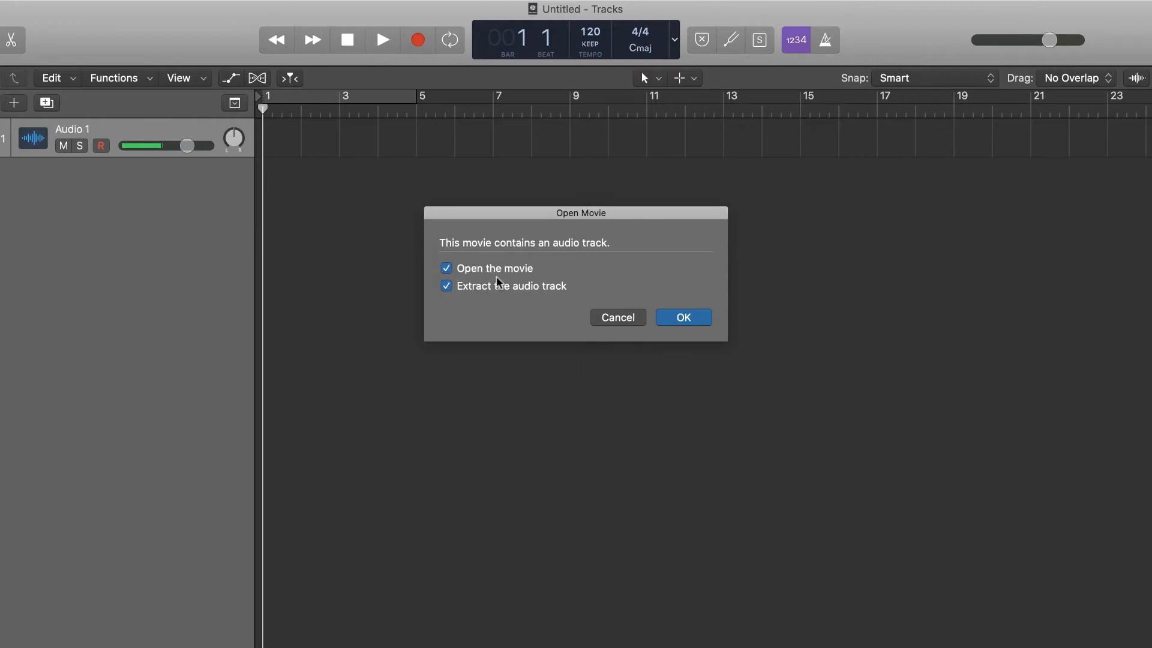
Open the movie with its audio track extracted, using the 48,000 Hz sample rate and 23.976 frame rate.
click(684, 318)
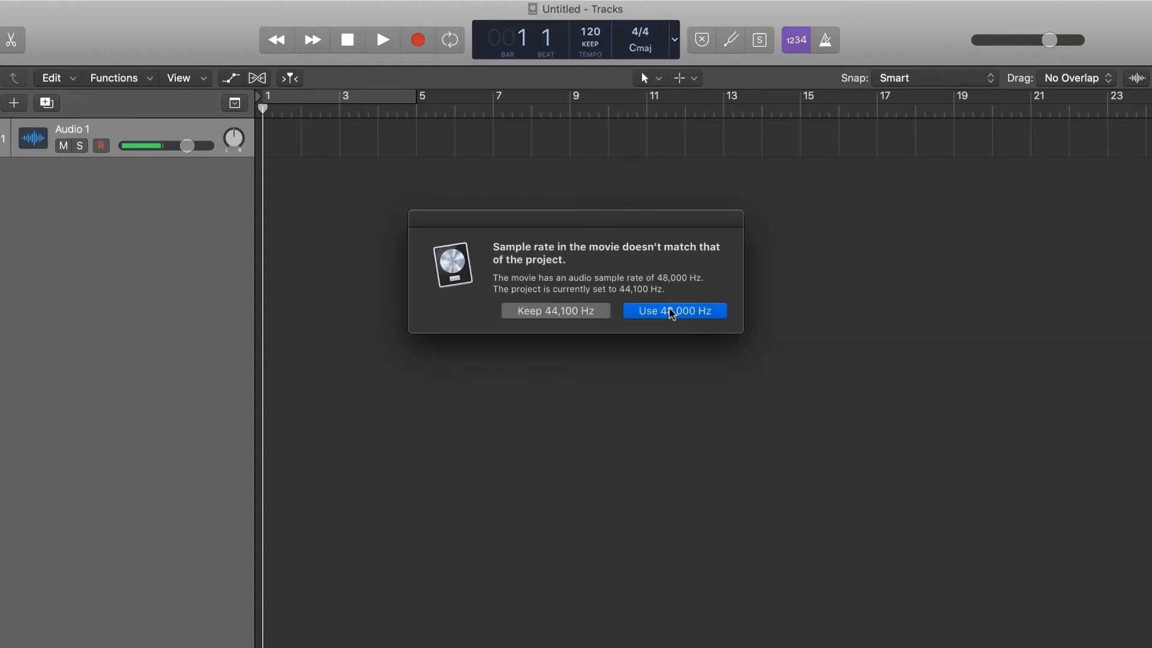
click(671, 313)
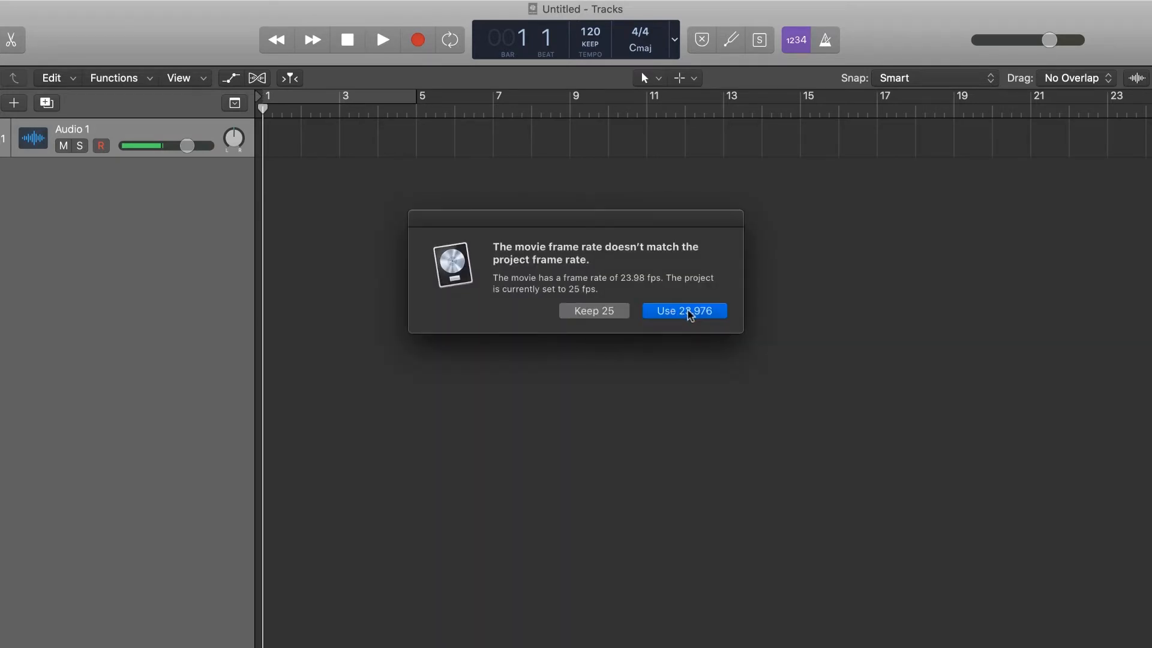
click(689, 311)
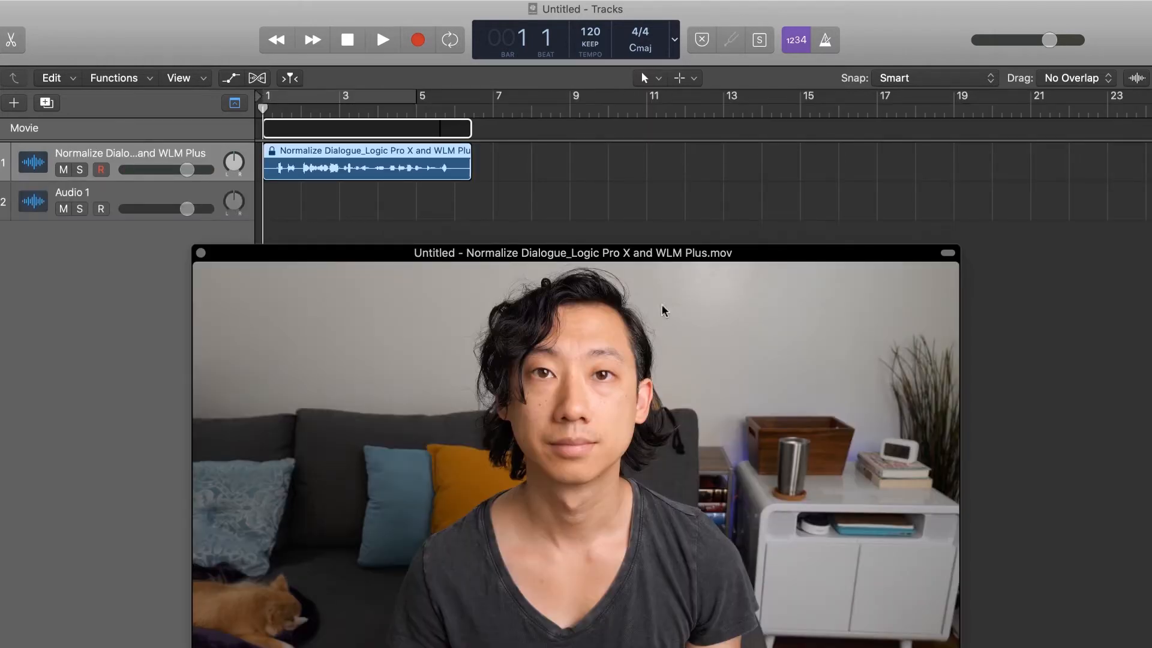
Close the floating movie window and delete the empty Audio 1 track.
drag(345, 259, 710, 356)
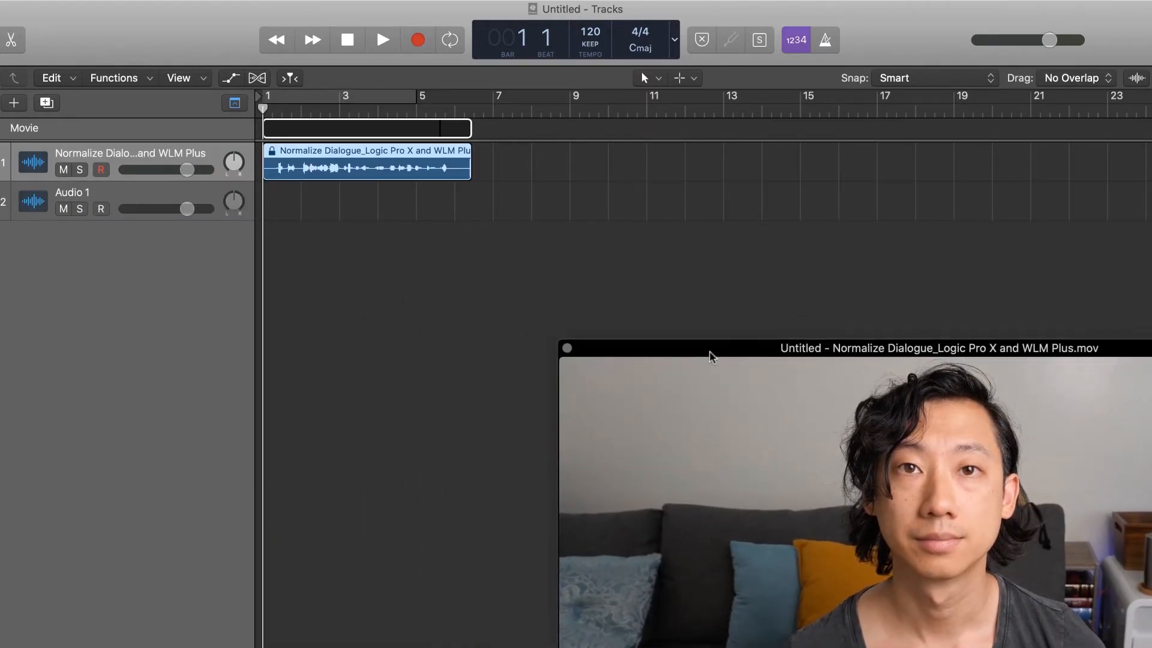
click(567, 348)
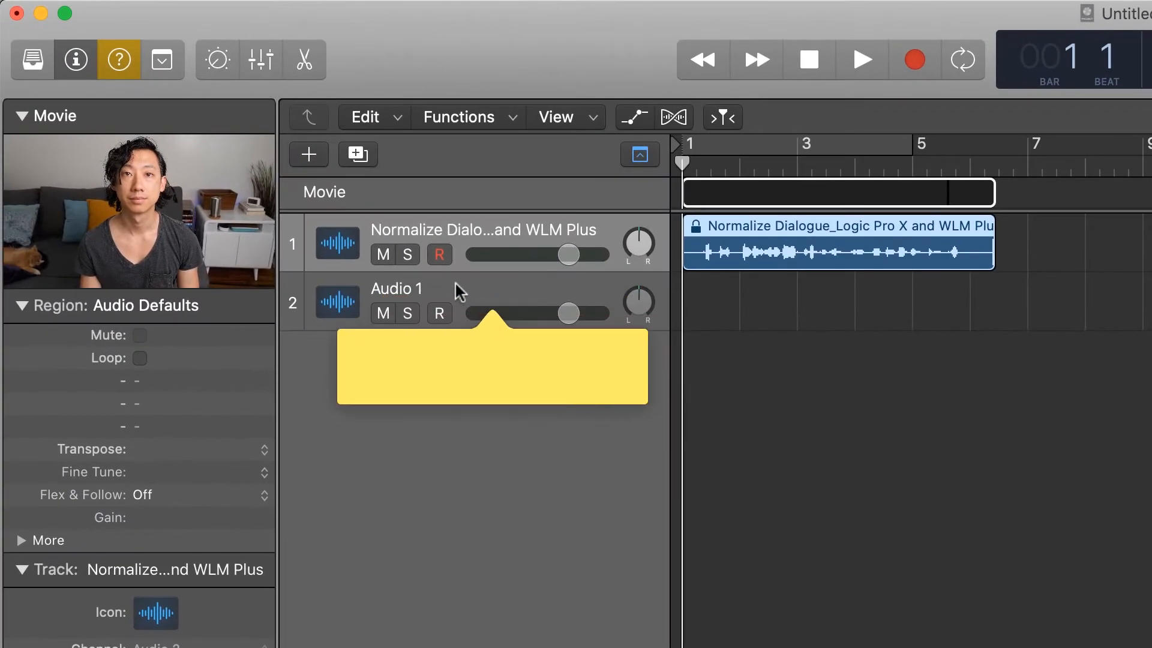
click(190, 215)
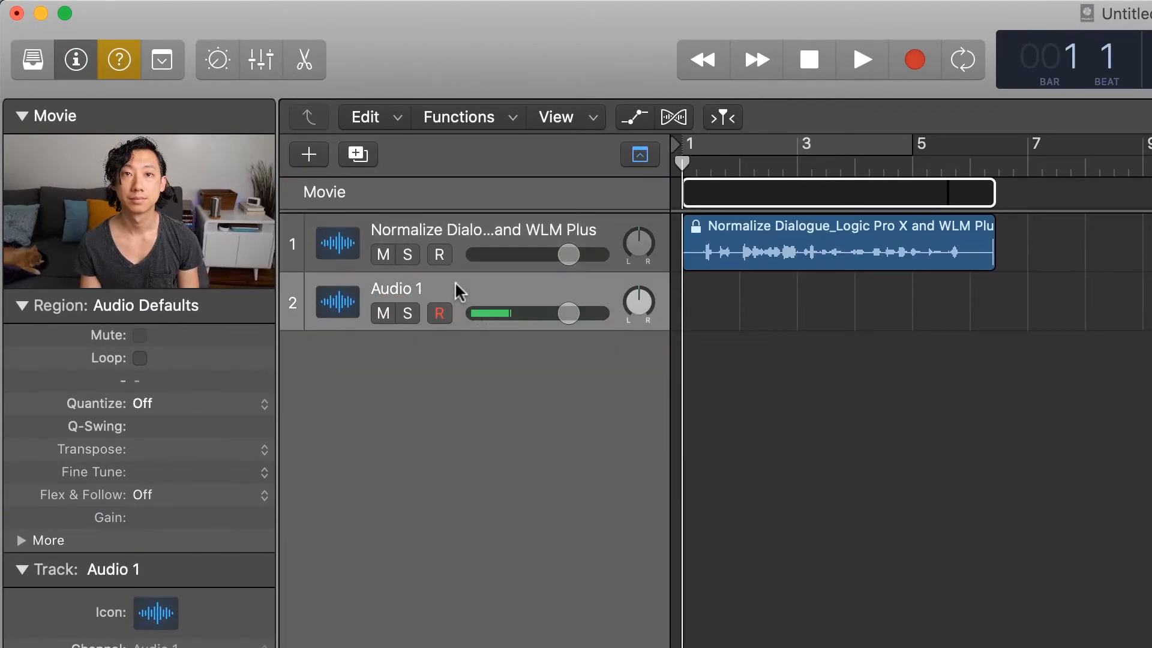
key(super+BackSpace)
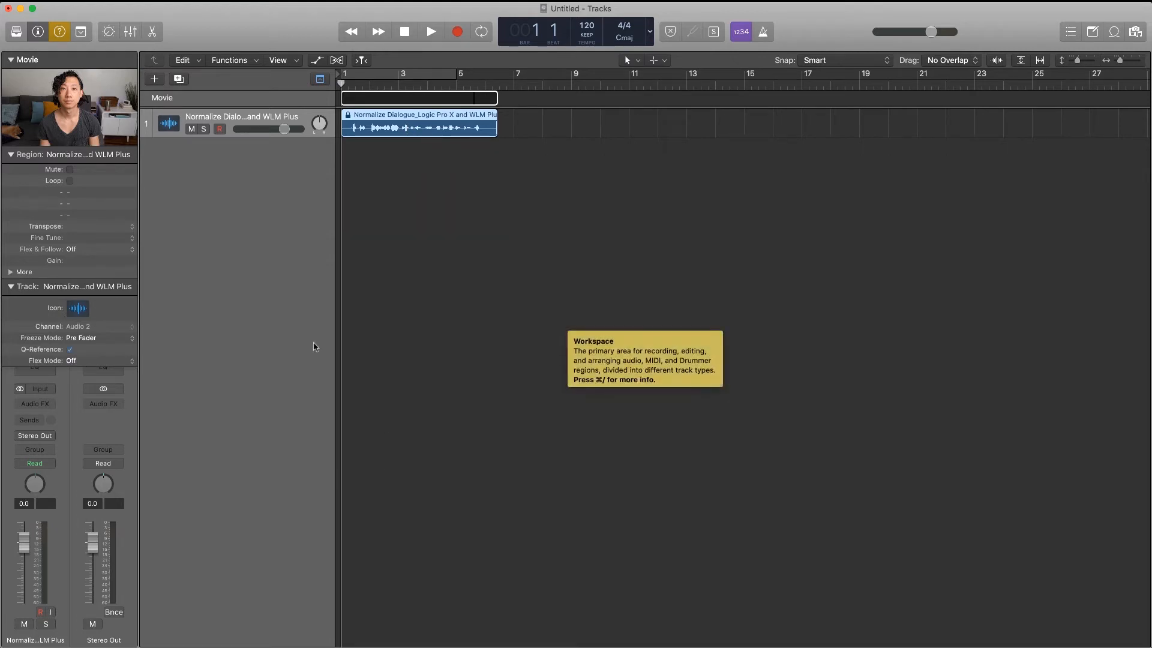
Show the dialogue region in the audio editor and open Selection-Based Processing for it, placed clear of the region.
key(e)
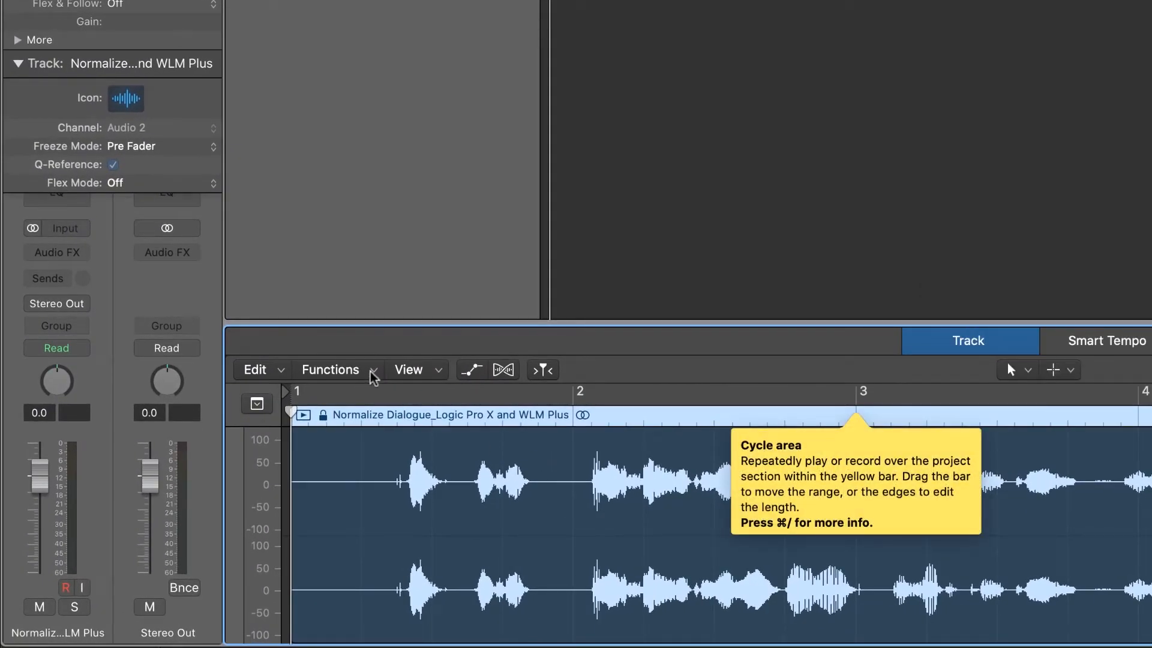
click(371, 373)
key(Down)
key(Down)
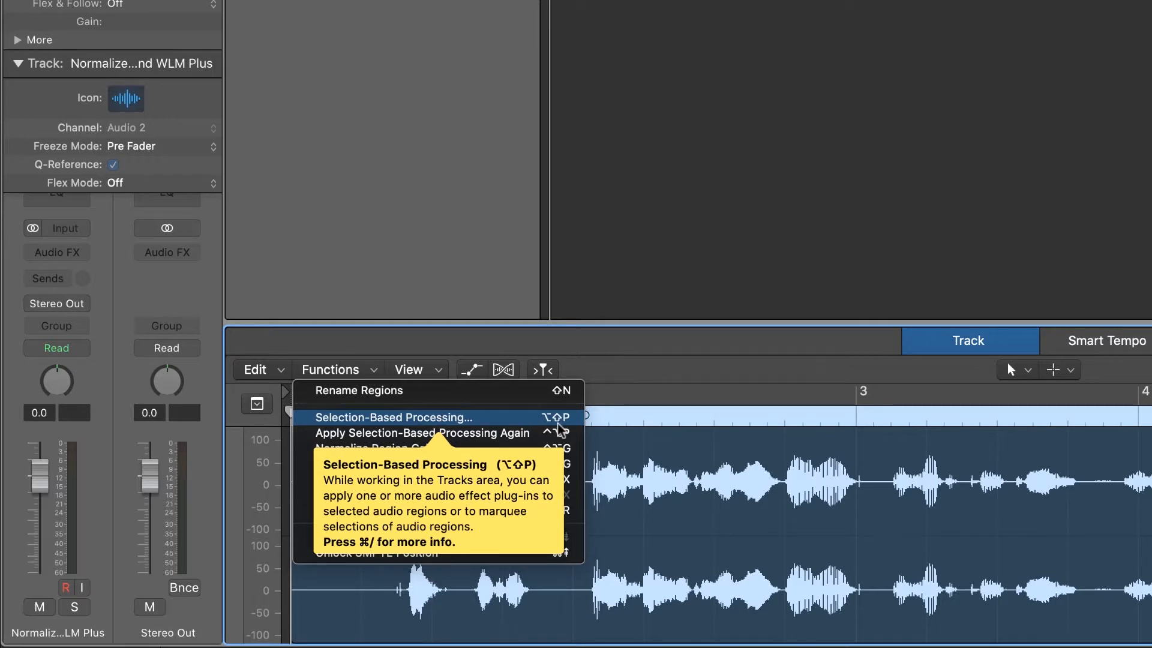
click(437, 5)
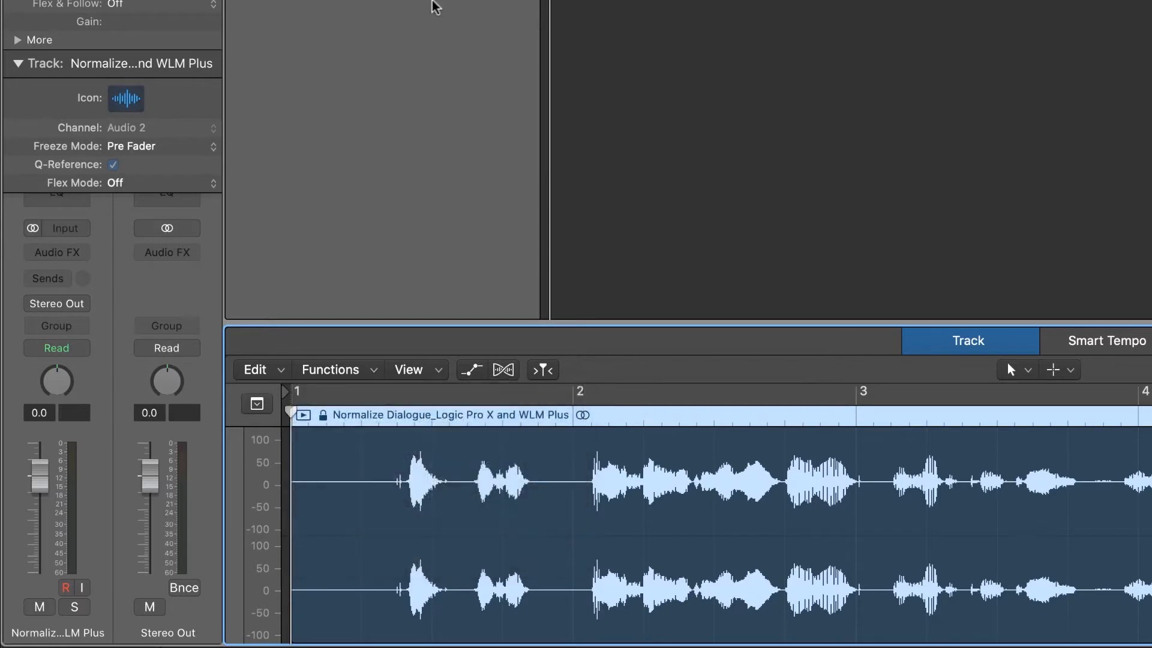
key(alt+super+p)
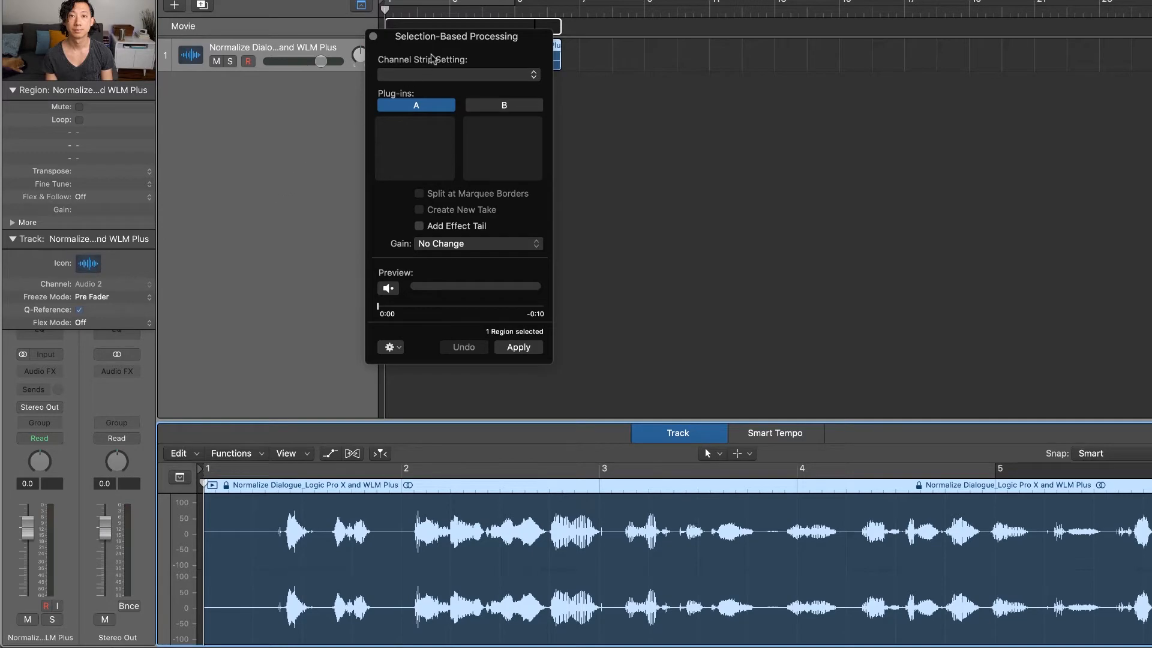
drag(445, 43, 691, 52)
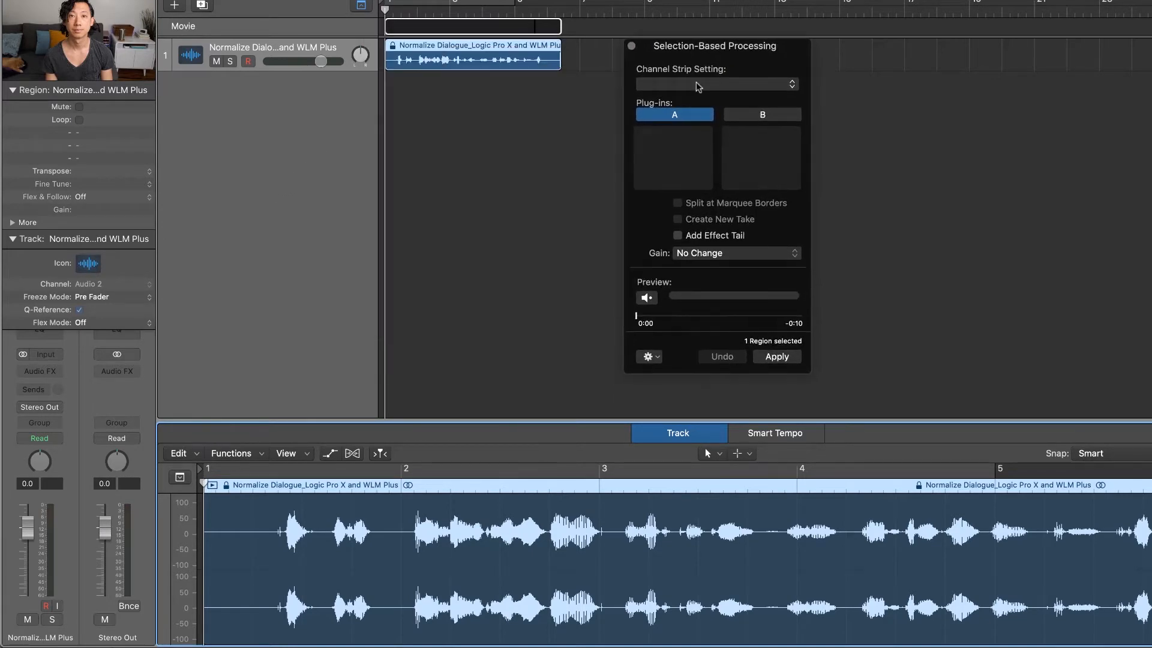
Insert the Waves WLM Plus (s) stereo plug-in in processing set A and place its window beside the processing dialog.
click(672, 135)
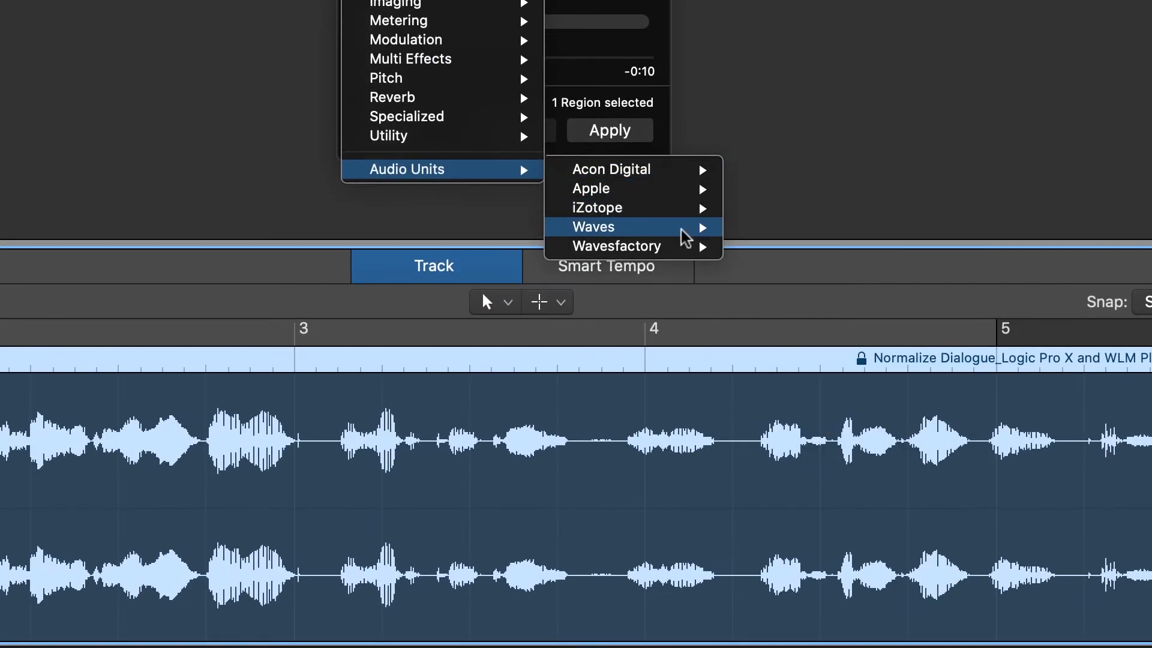
mouse_move(681, 438)
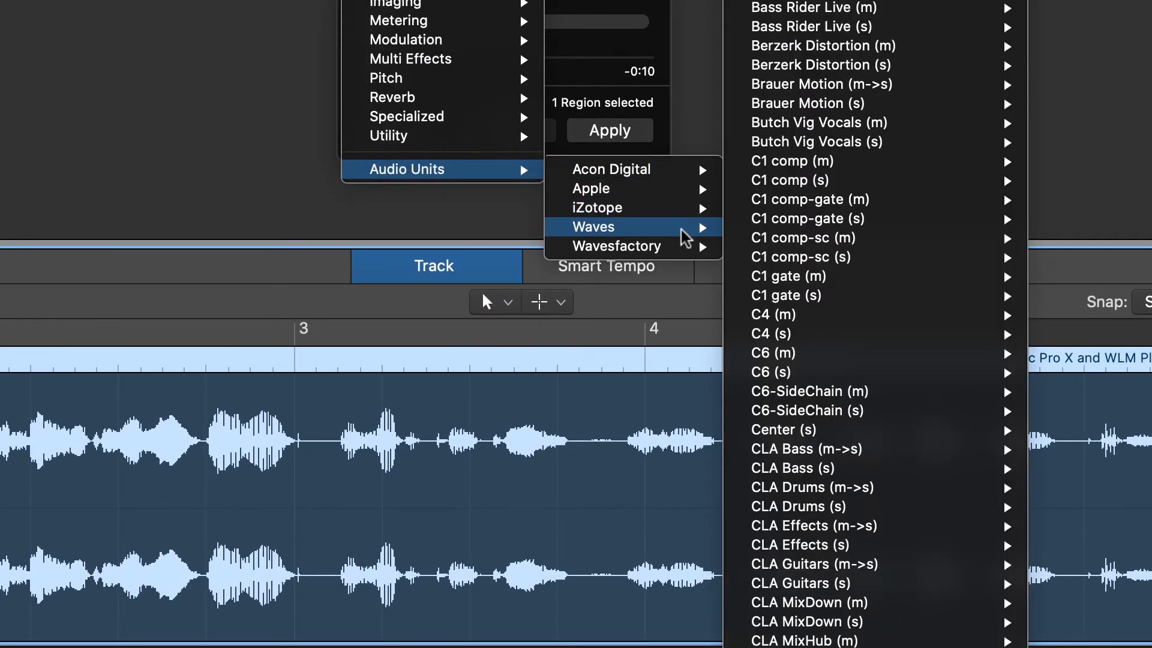
scroll(774, 281, down, 20)
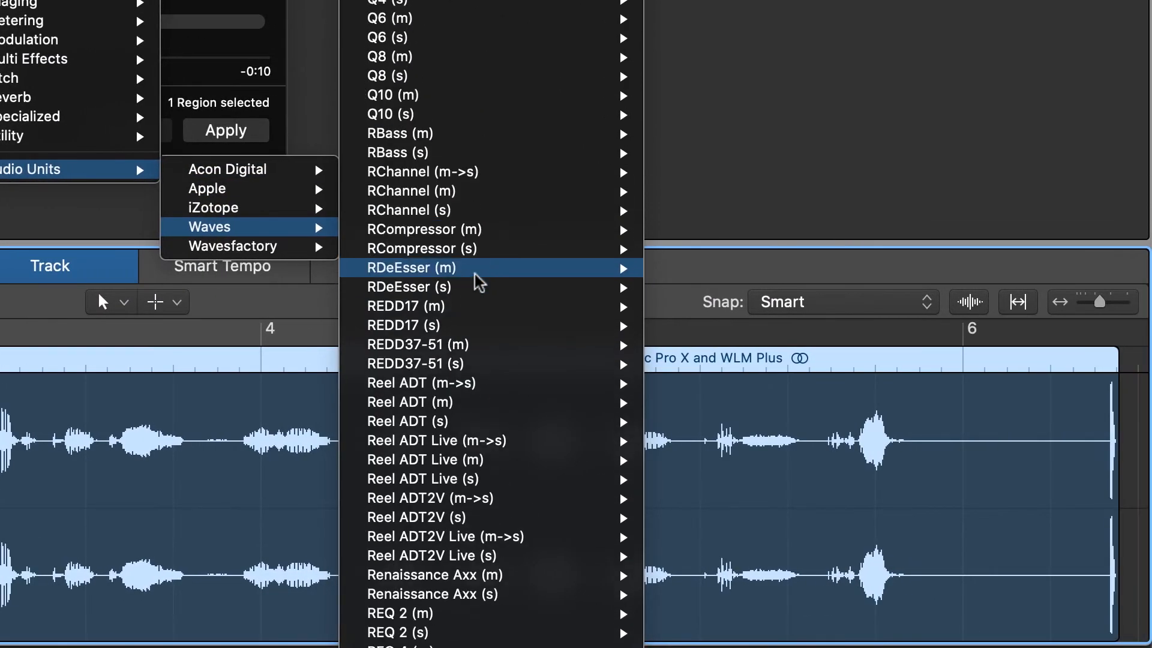
scroll(479, 282, down, 20)
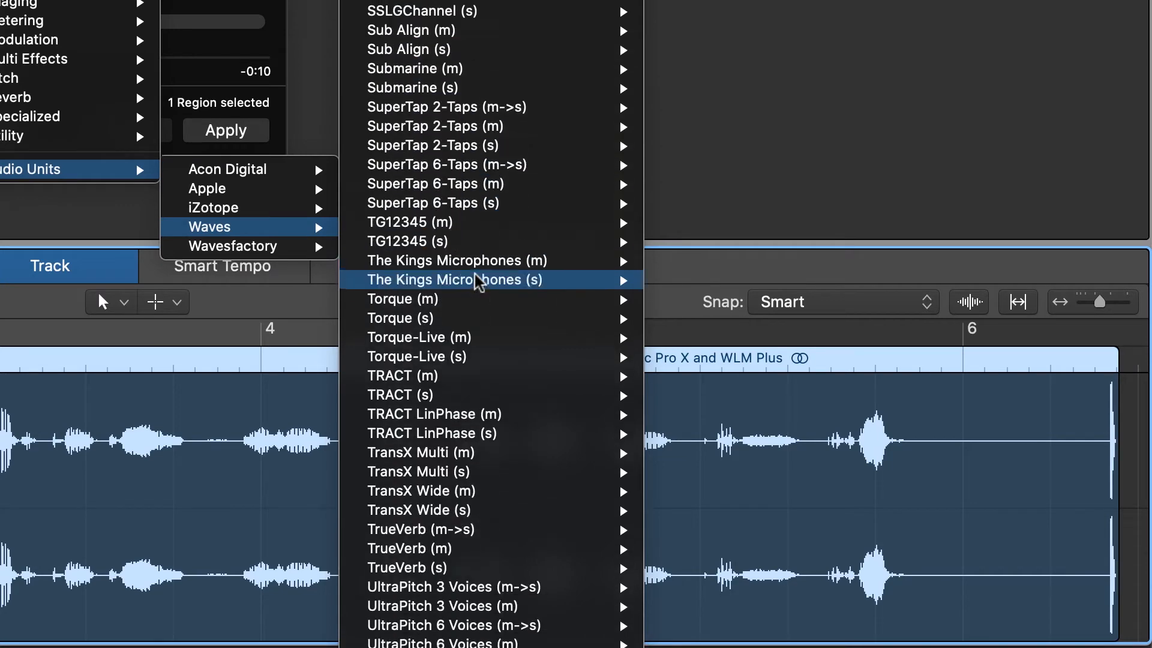
scroll(479, 282, down, 15)
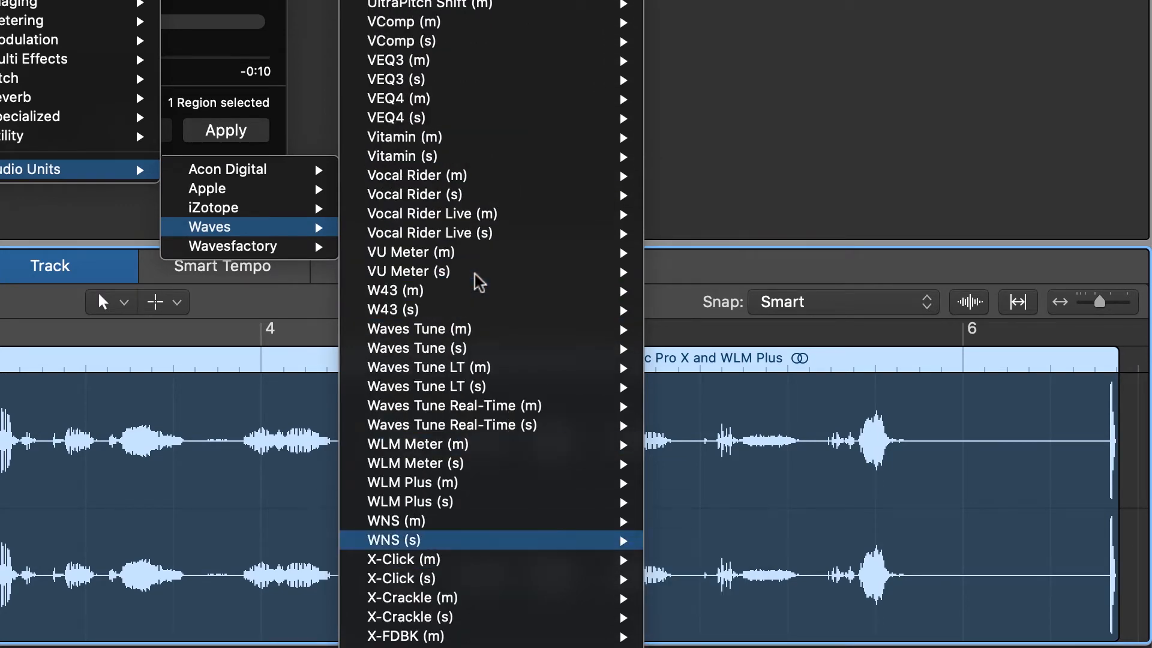
key(Up)
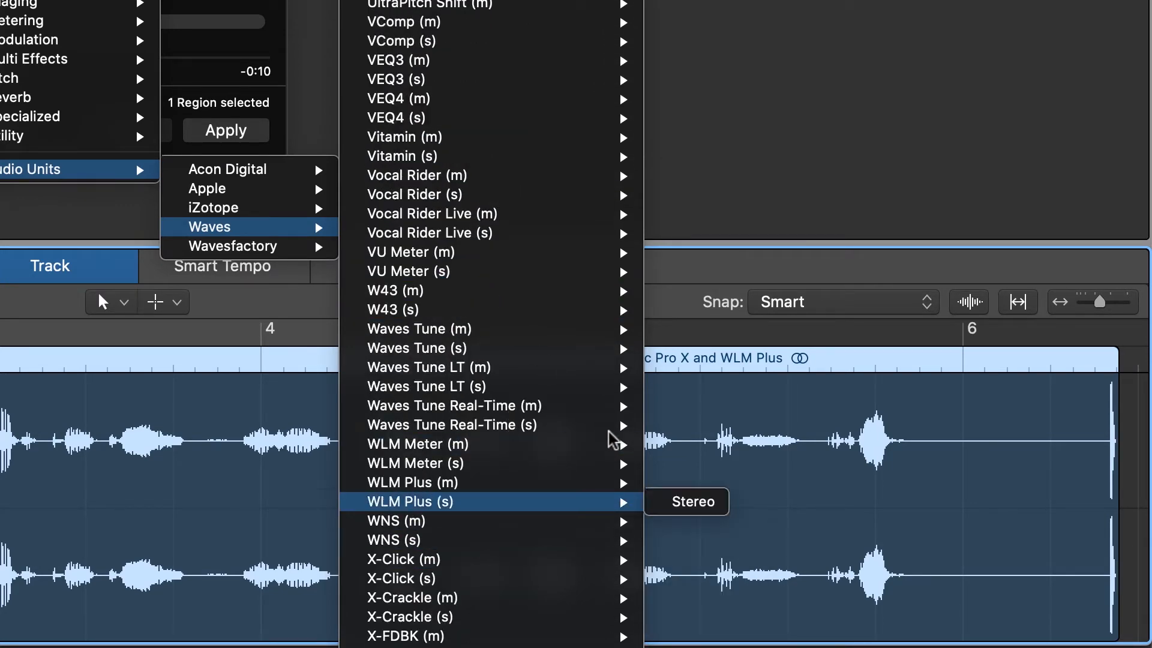
click(673, 507)
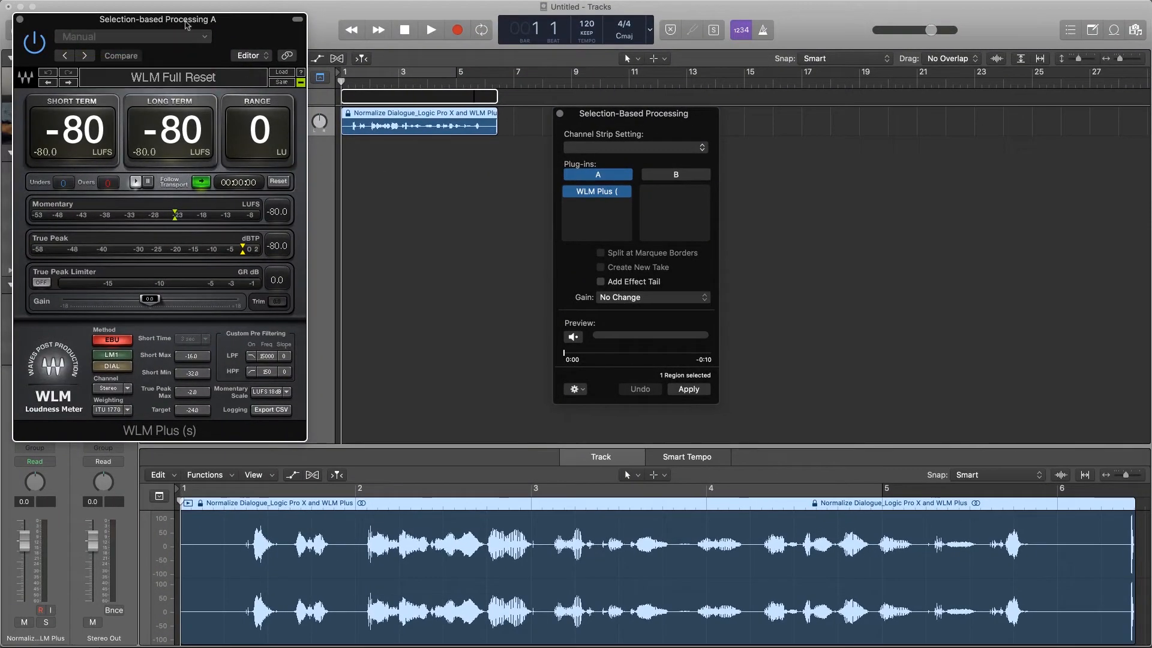
drag(187, 25, 912, 42)
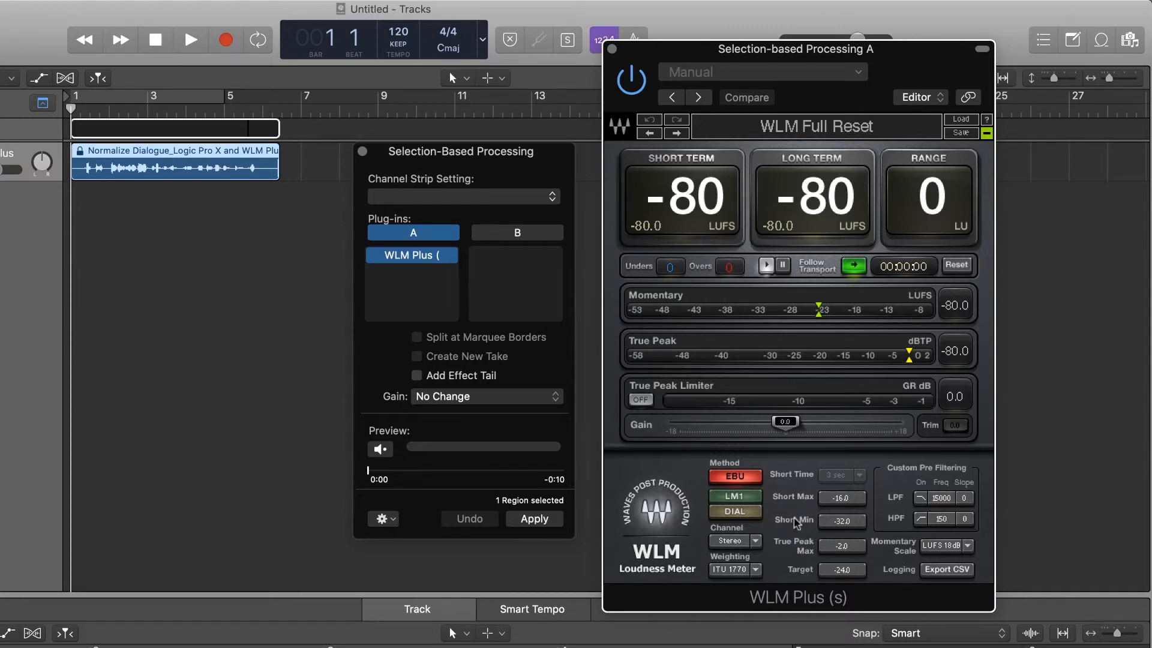
Load the EBU R-128 LUFS 18 preset in WLM Plus and apply the processing to the dialogue region.
click(960, 119)
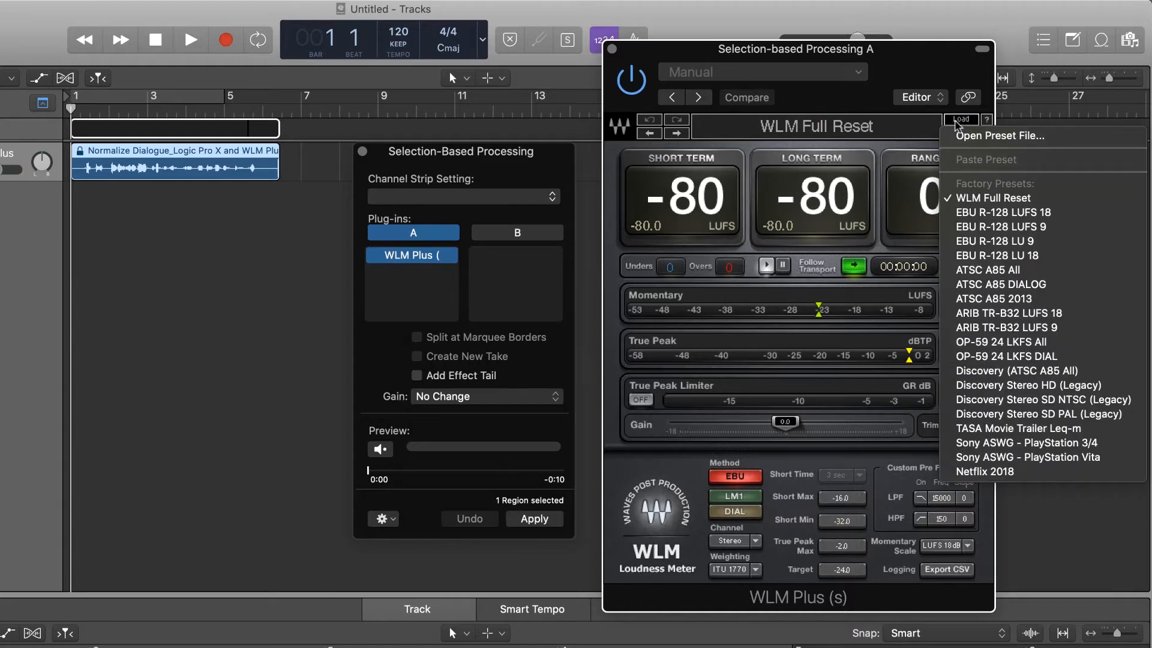
click(853, 540)
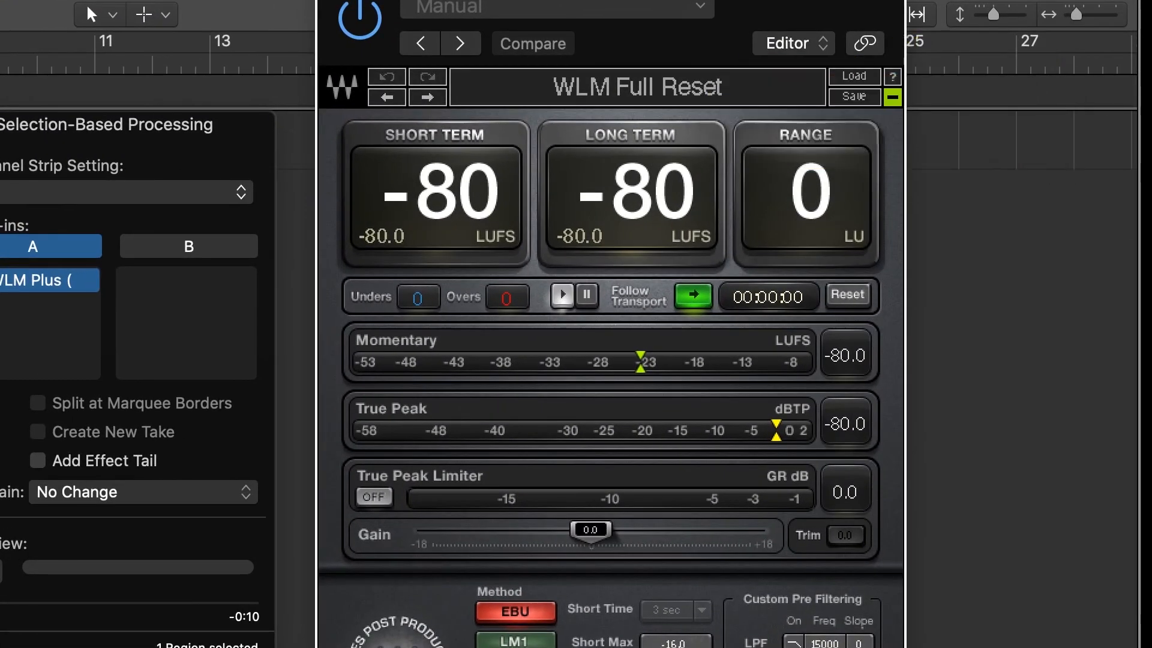
click(852, 78)
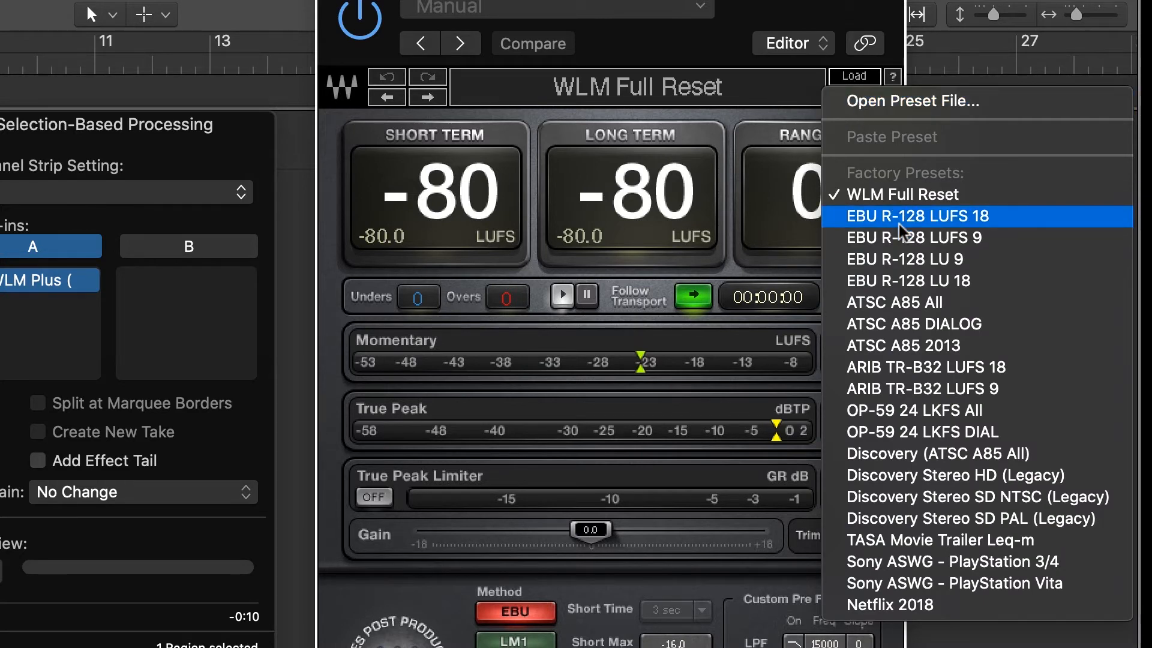
click(973, 222)
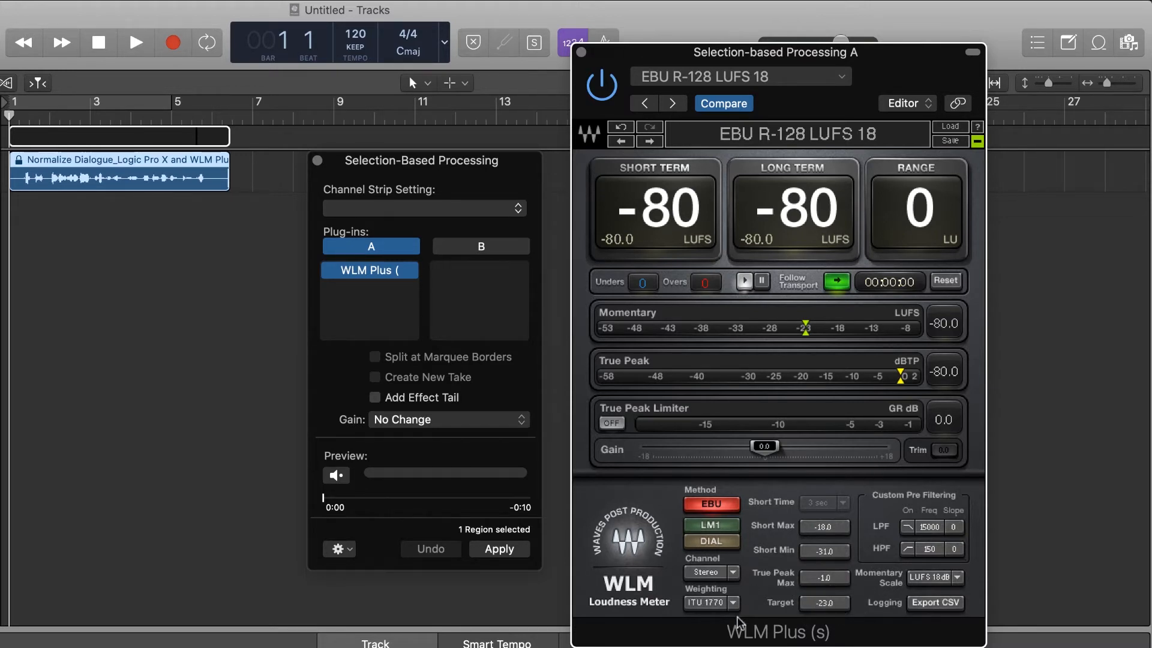
click(498, 549)
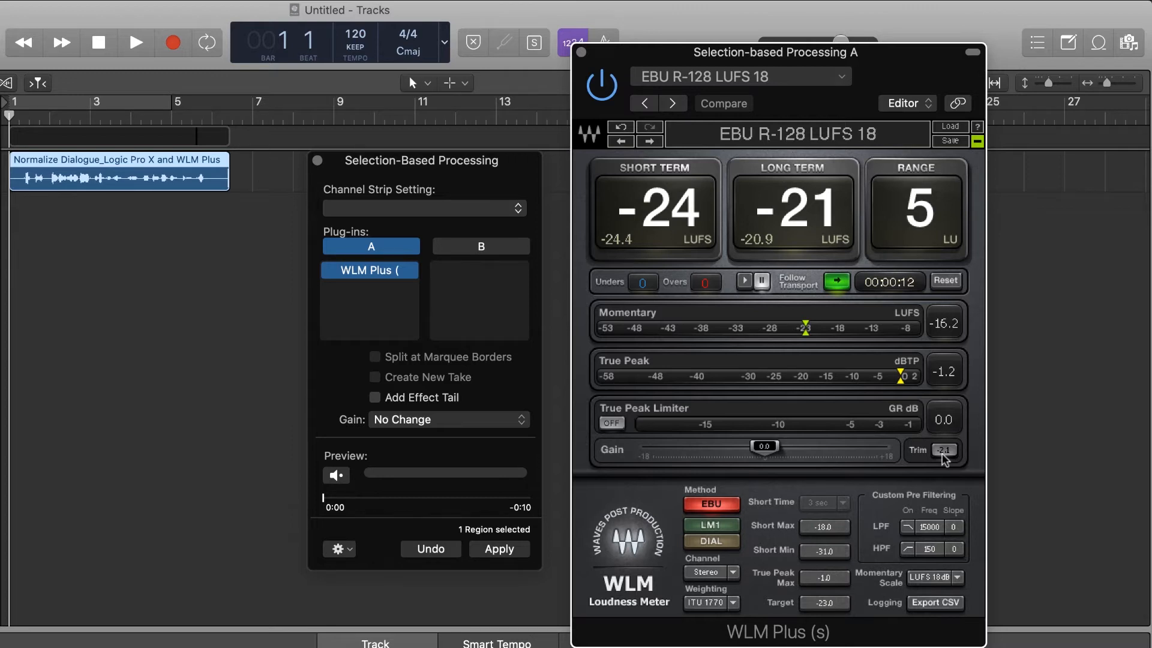
Trim the WLM Plus gain to -2.1 and apply the processing to the dialogue region again.
click(767, 449)
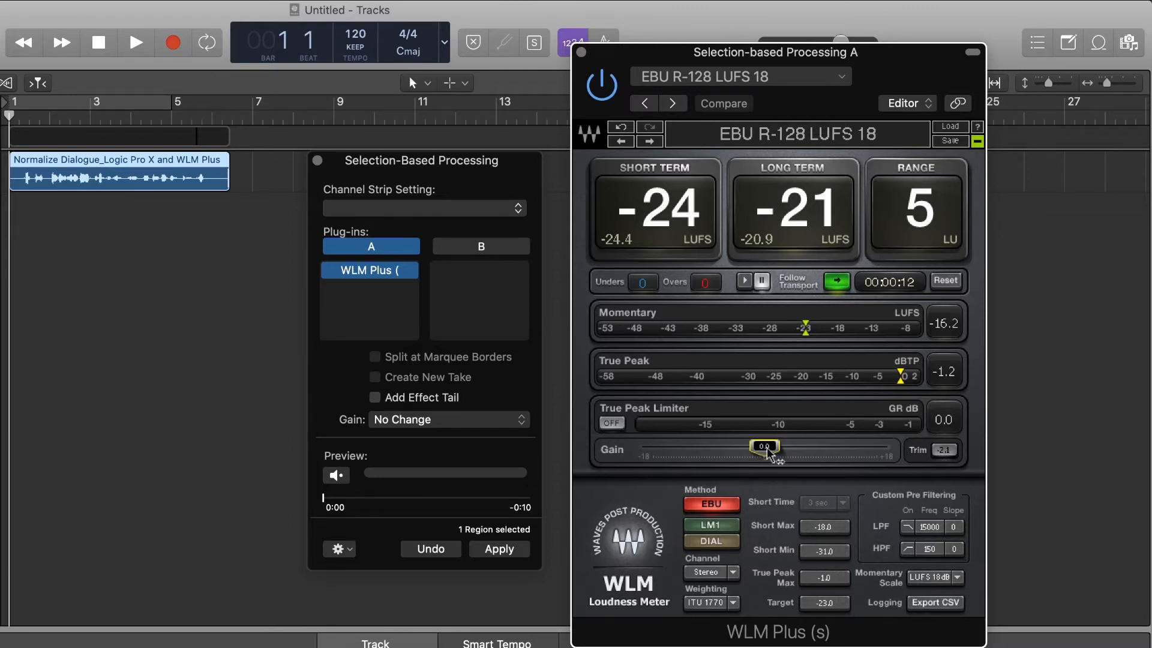
click(943, 451)
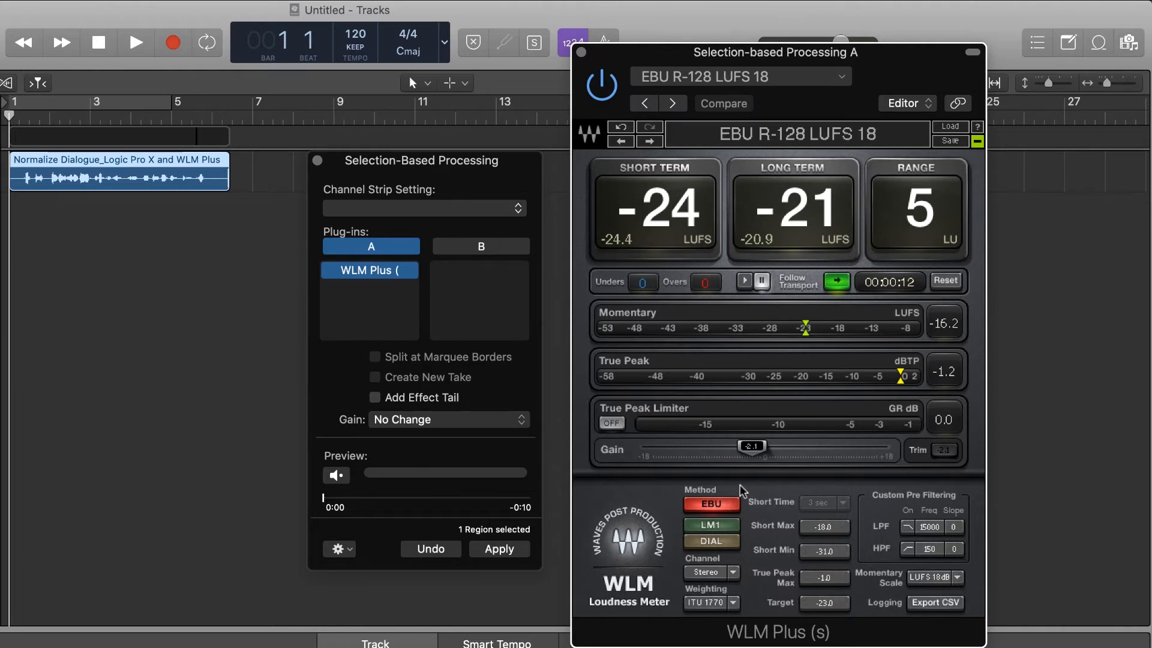
click(495, 551)
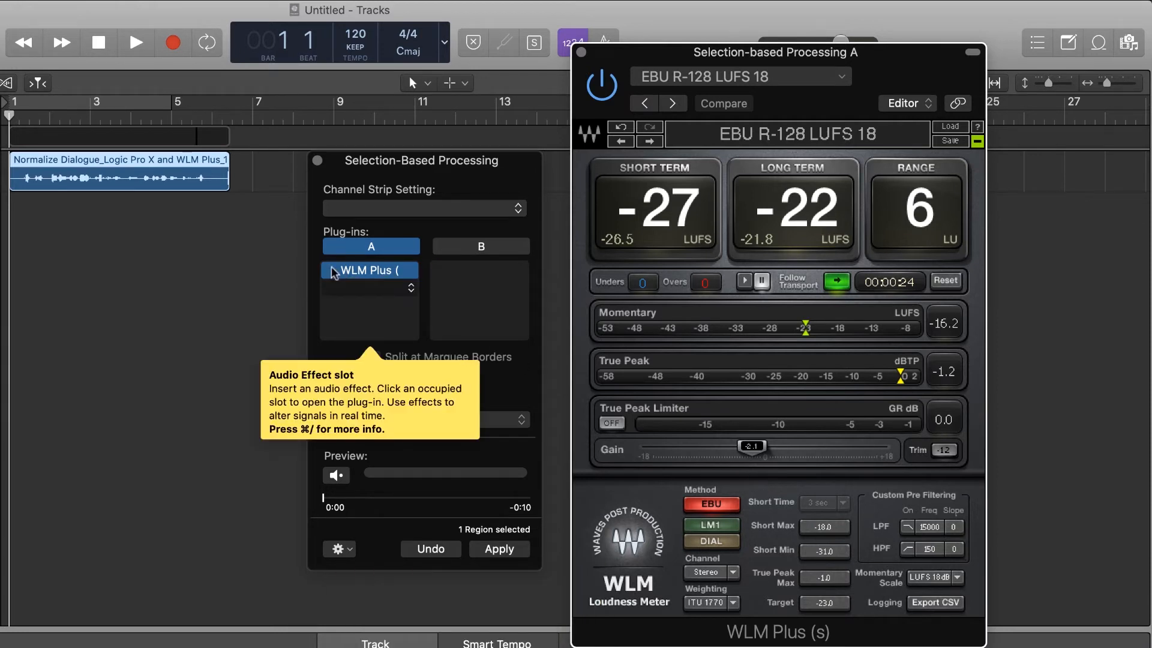
Bypass the first WLM Plus, close its window, and insert a second stereo WLM Plus (s) below it.
mouse_move(332, 272)
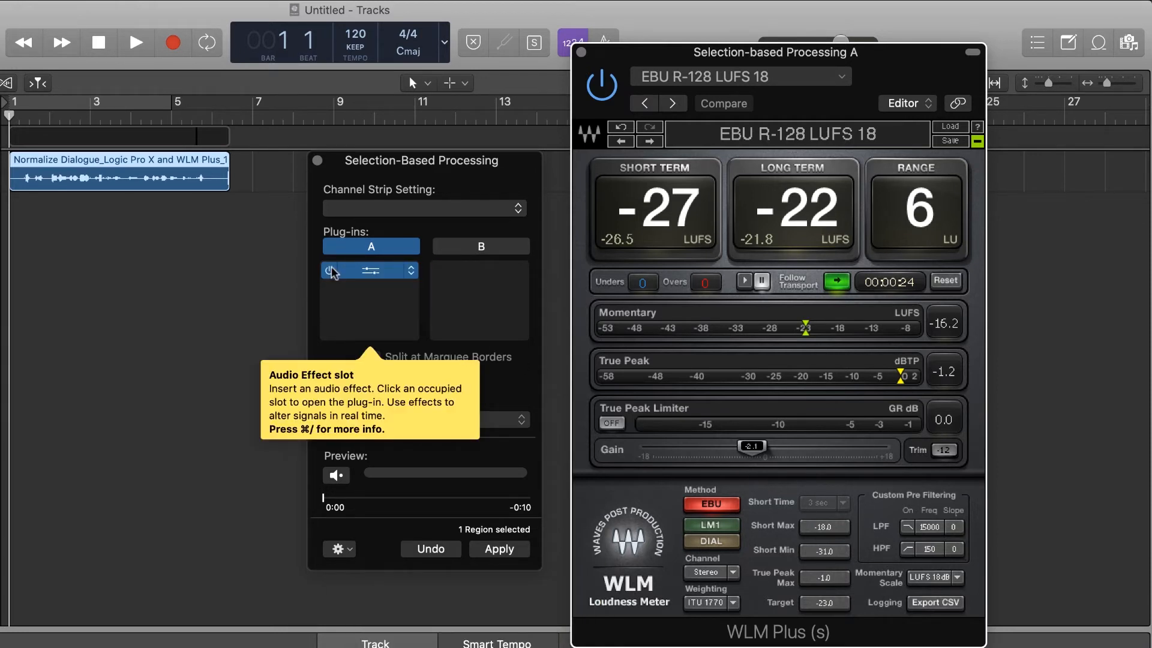
click(582, 53)
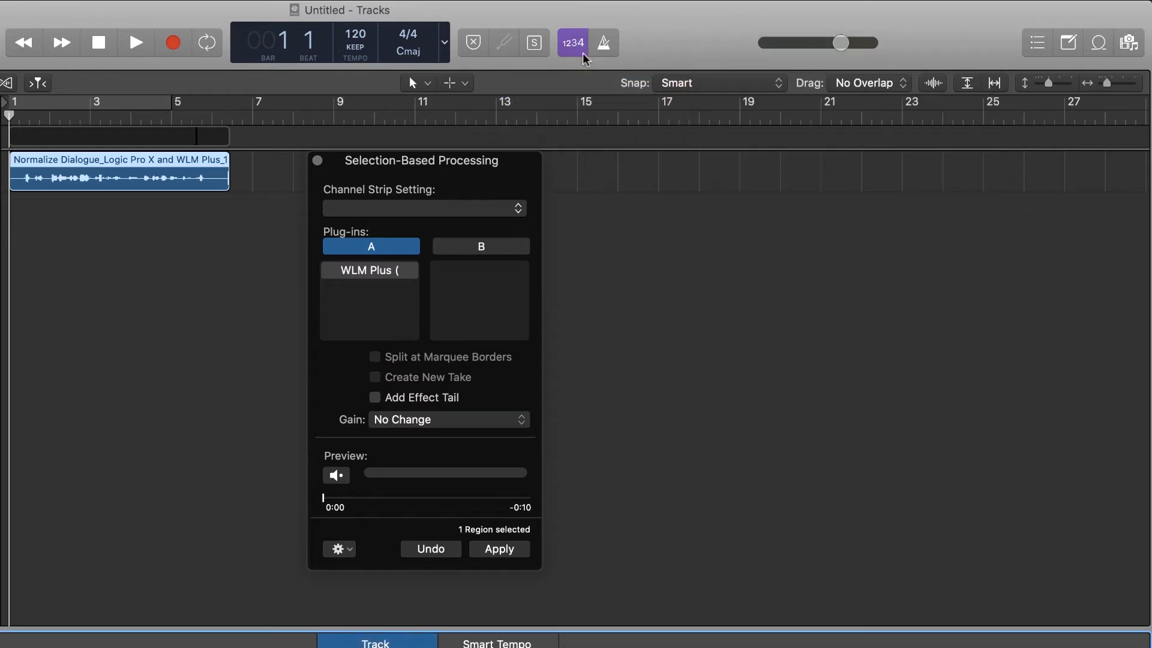
click(370, 297)
mouse_move(375, 316)
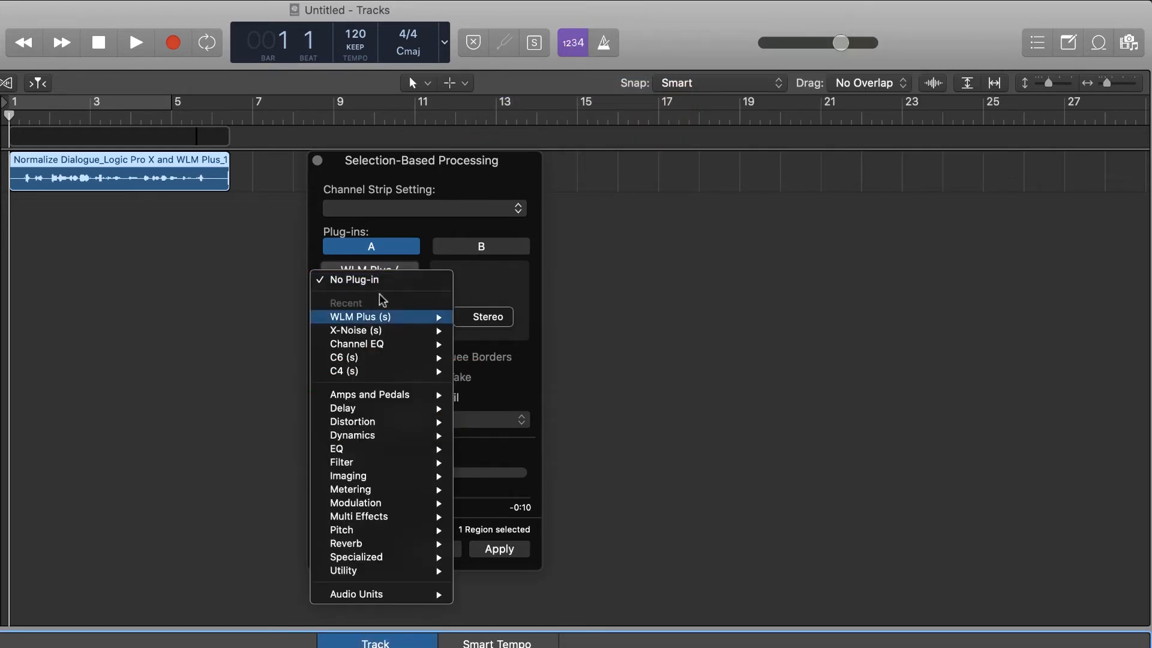
click(478, 318)
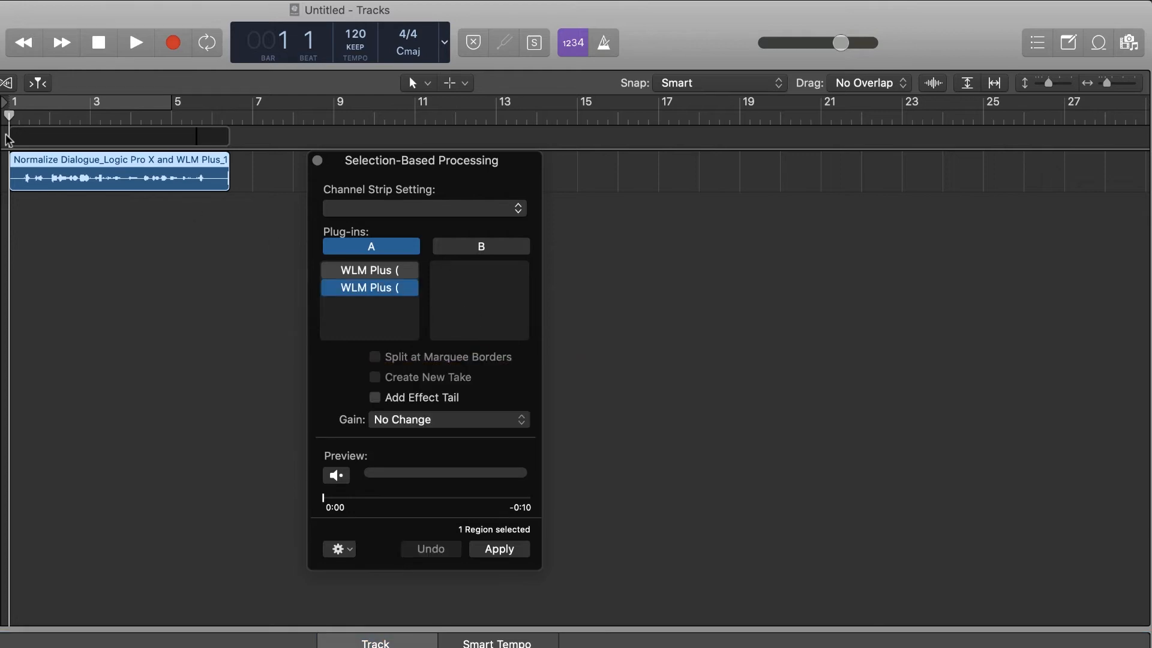
Process the region through the second WLM Plus to measure its new loudness, then close the meter window.
drag(760, 139, 722, 60)
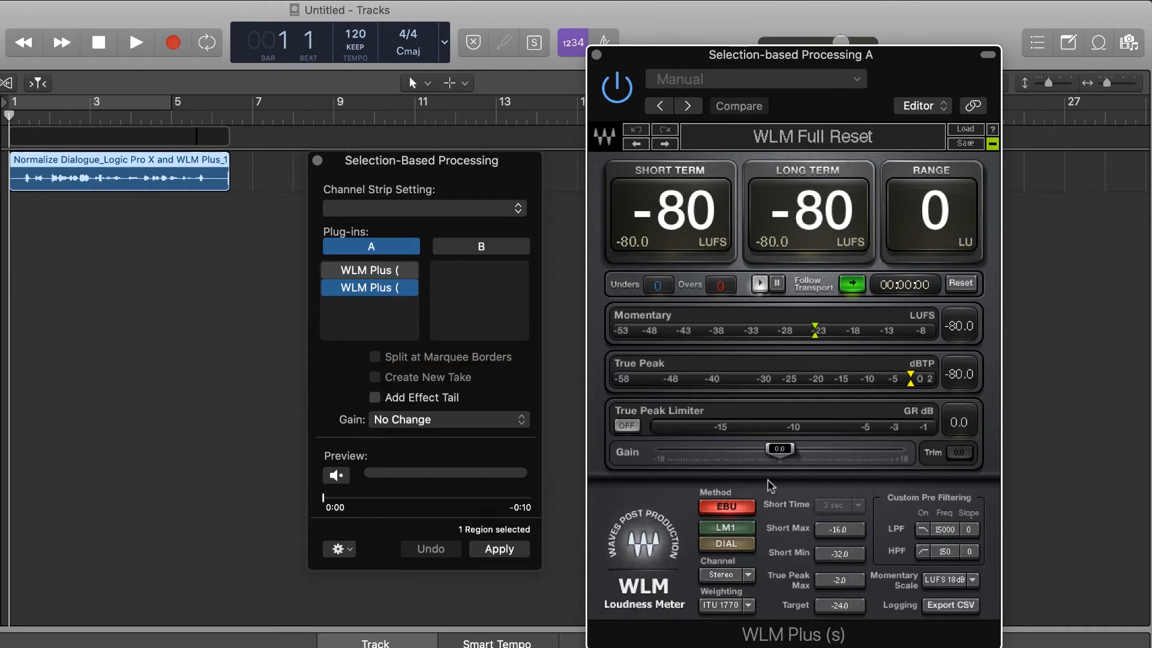
click(503, 549)
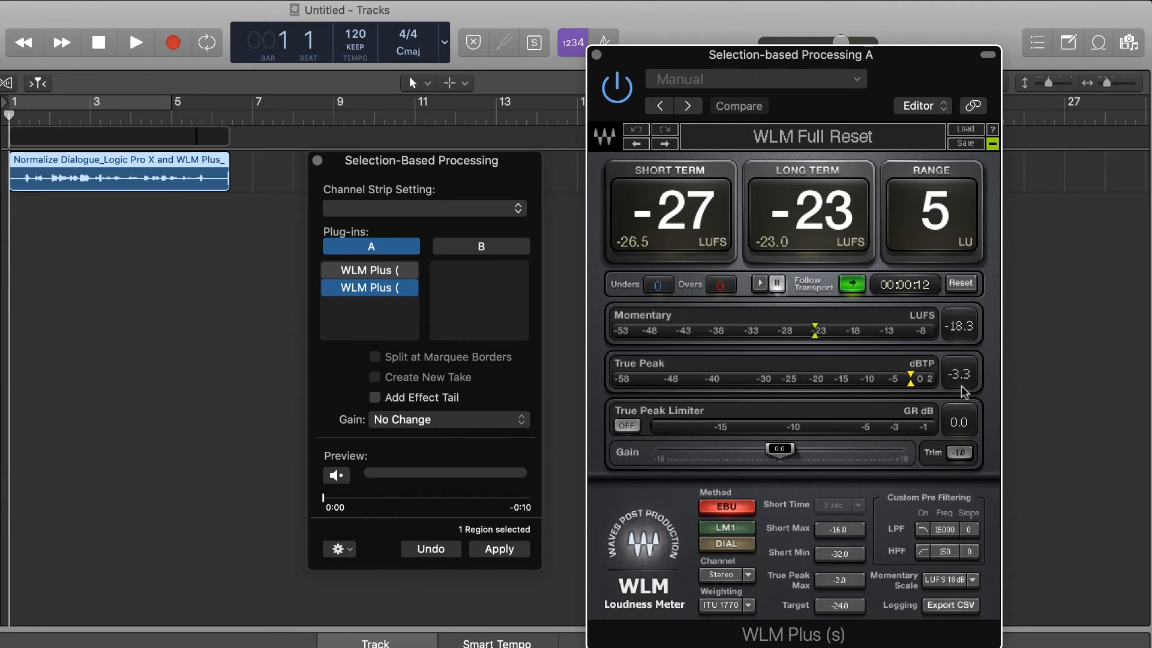
click(596, 56)
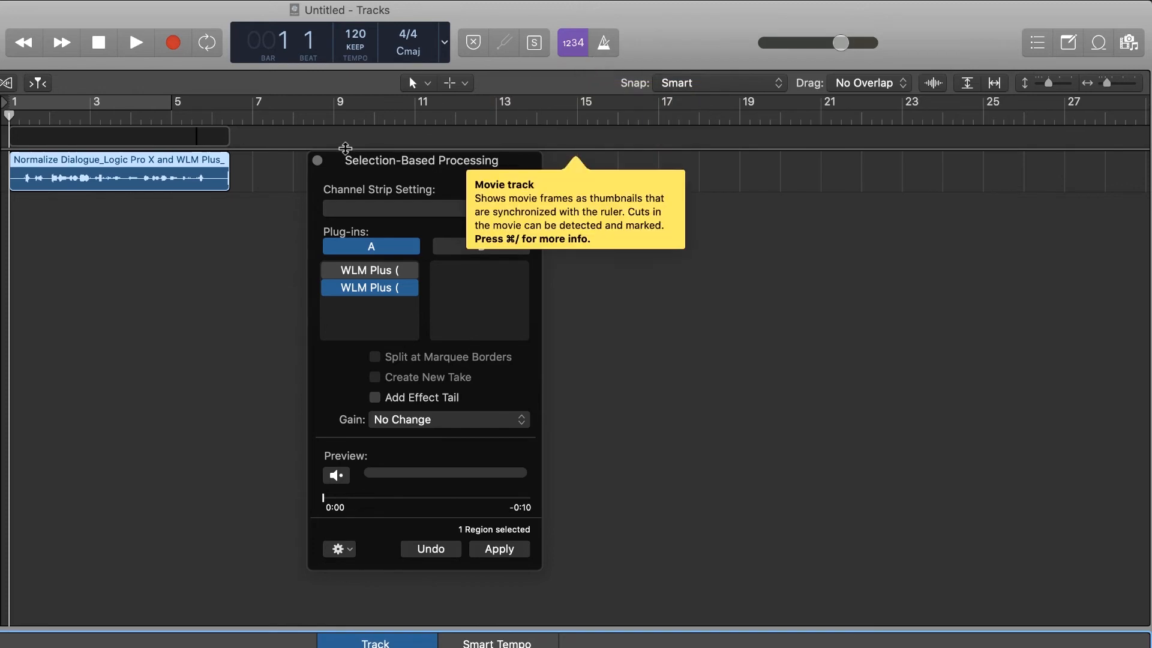
Close the Selection-Based Processing window and open the dialog for exporting the project audio to a new movie.
click(317, 160)
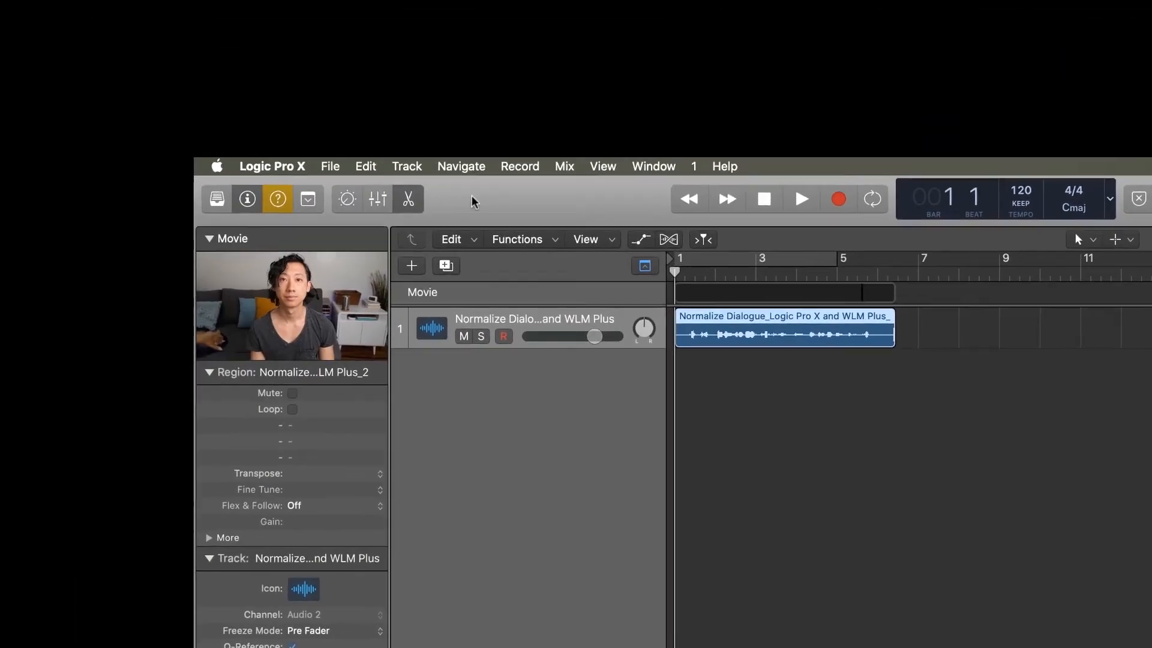
click(330, 166)
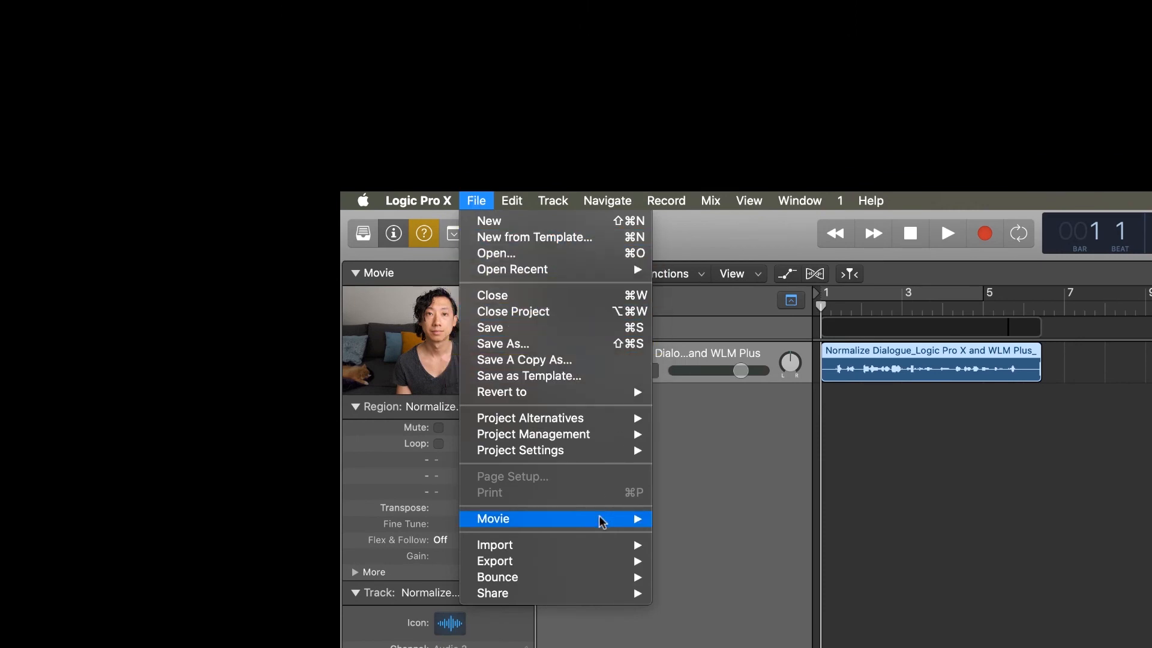
mouse_move(602, 522)
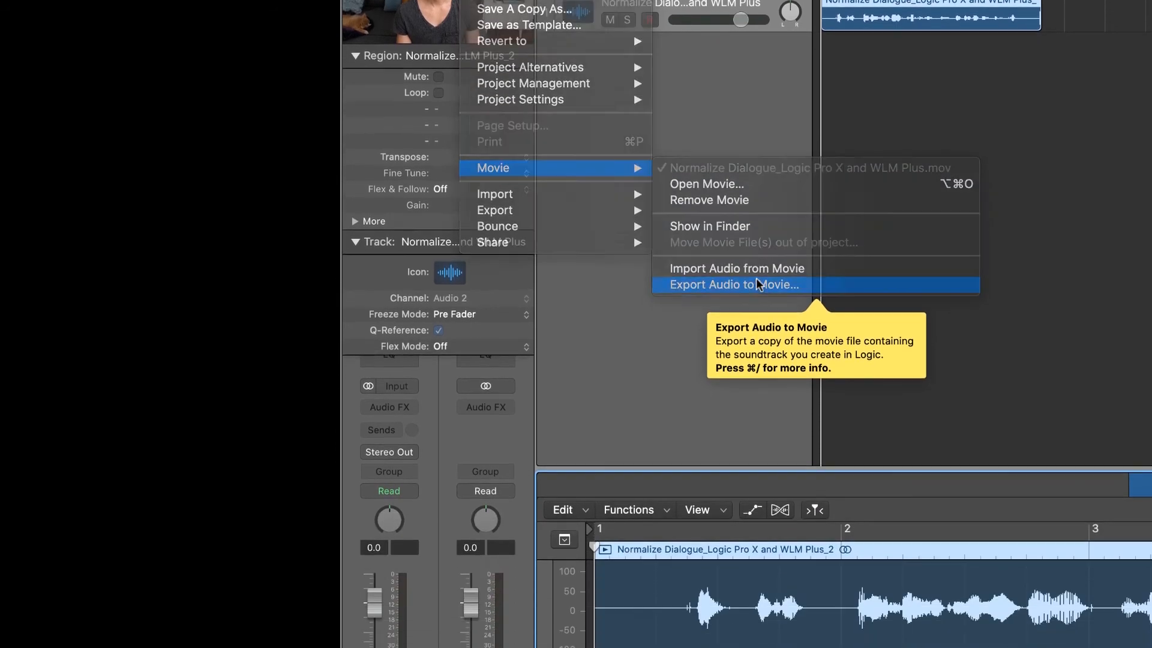
click(703, 420)
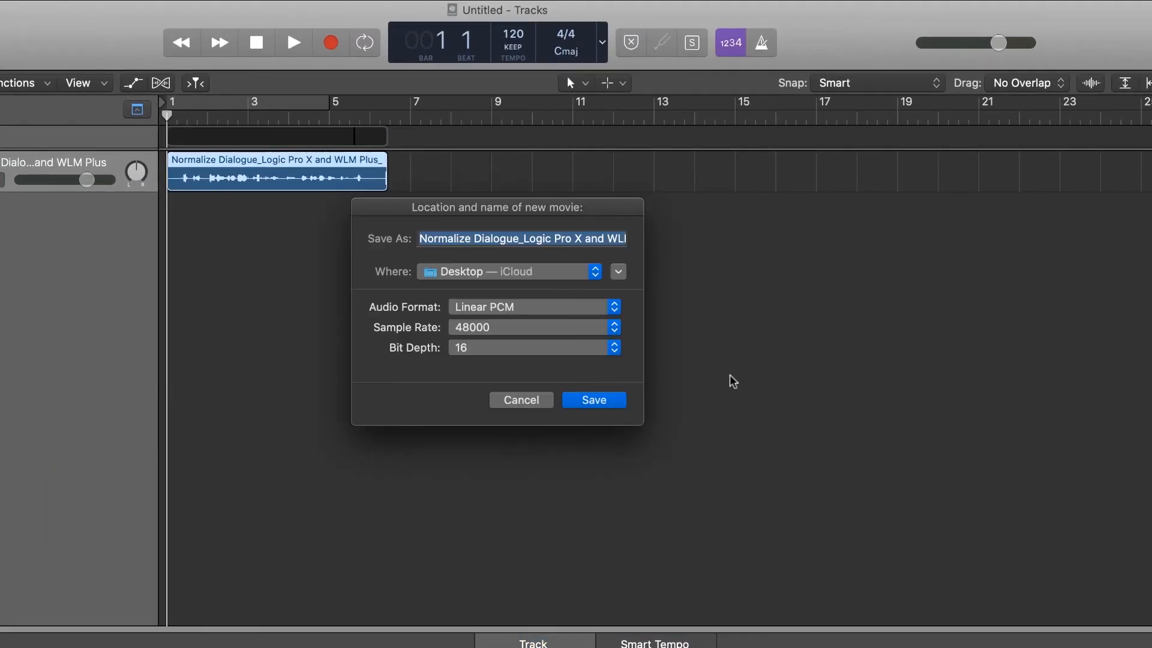
Prefix the new movie's name with "Final_" and export it to the Desktop, leaving the original sound track disabled.
click(425, 241)
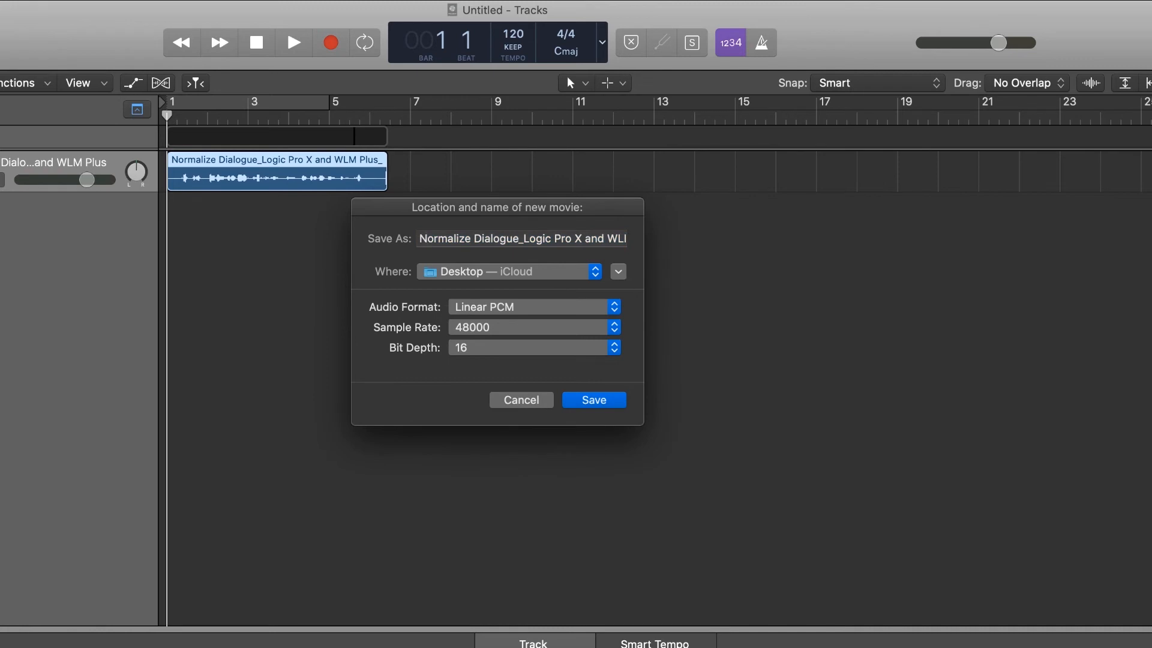
text(Final)
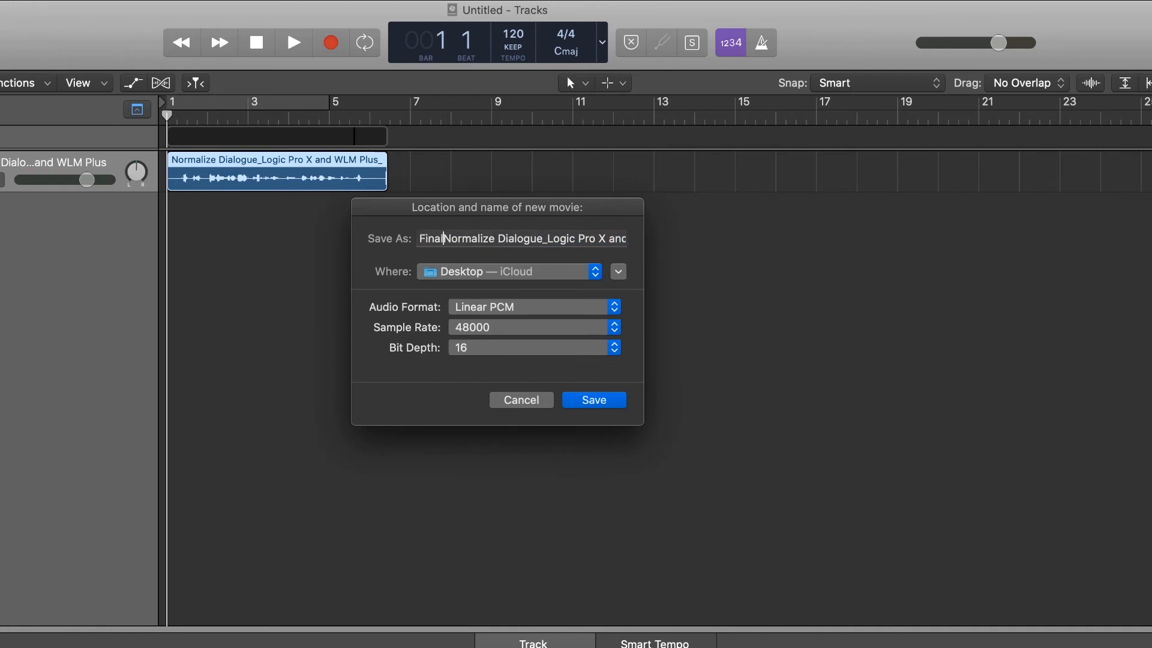
text(_)
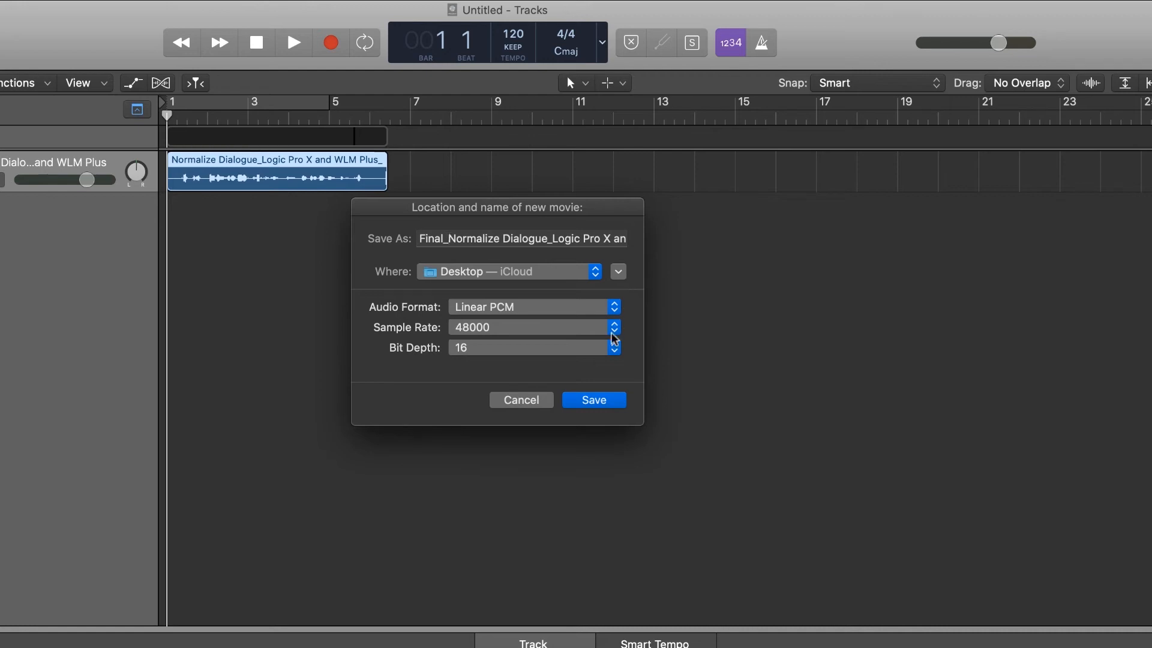
click(594, 401)
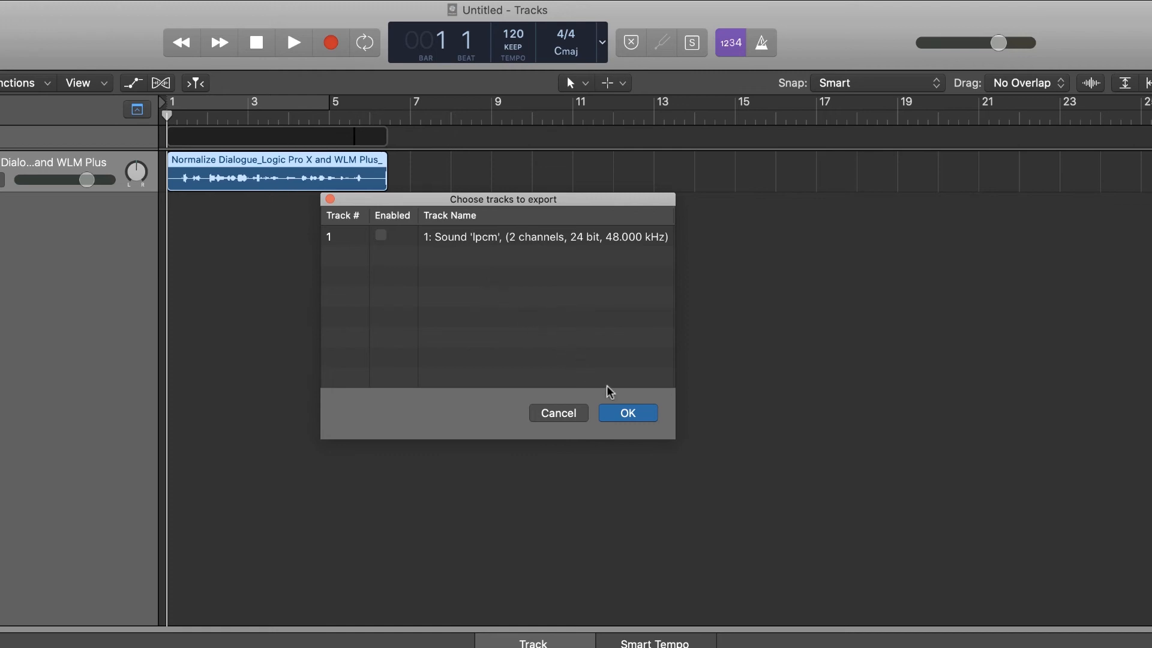
click(634, 413)
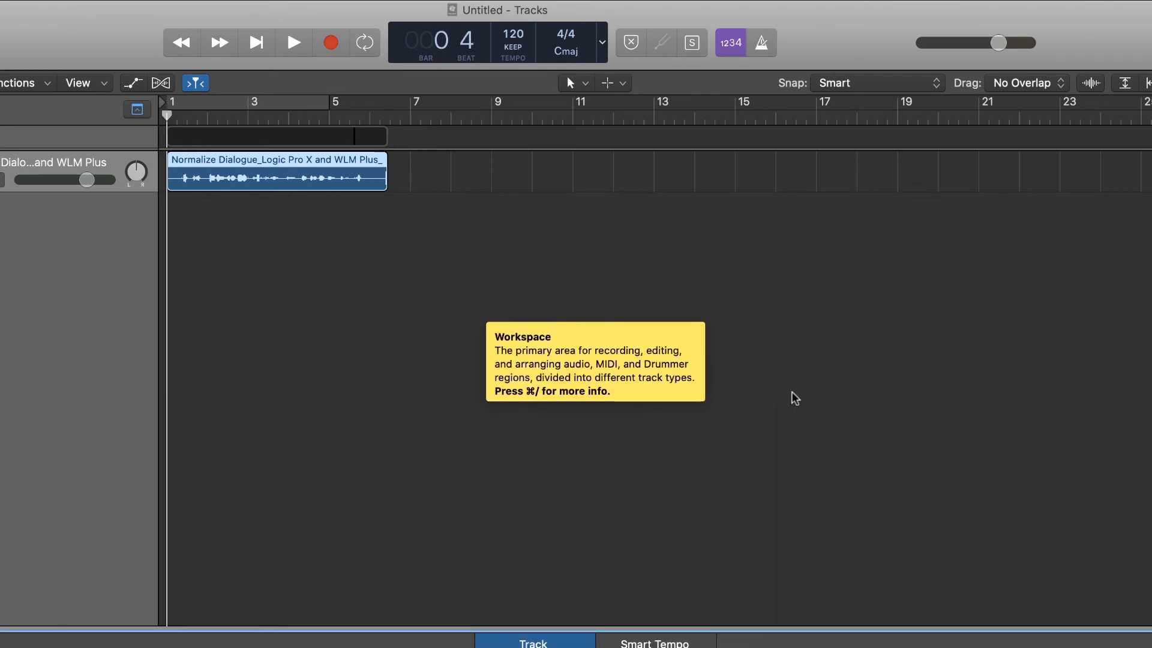
Switch to Finder and preview the original and "Final_" movie files on the Desktop to compare their dialogue audio.
key(super+Tab)
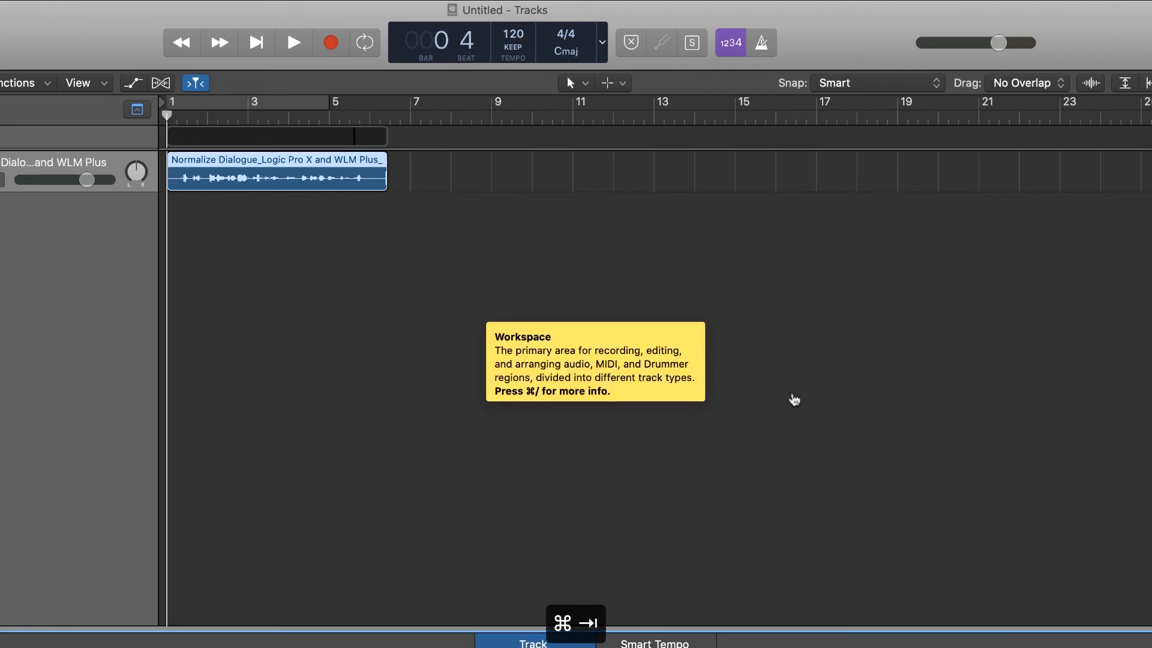
key(super+Right)
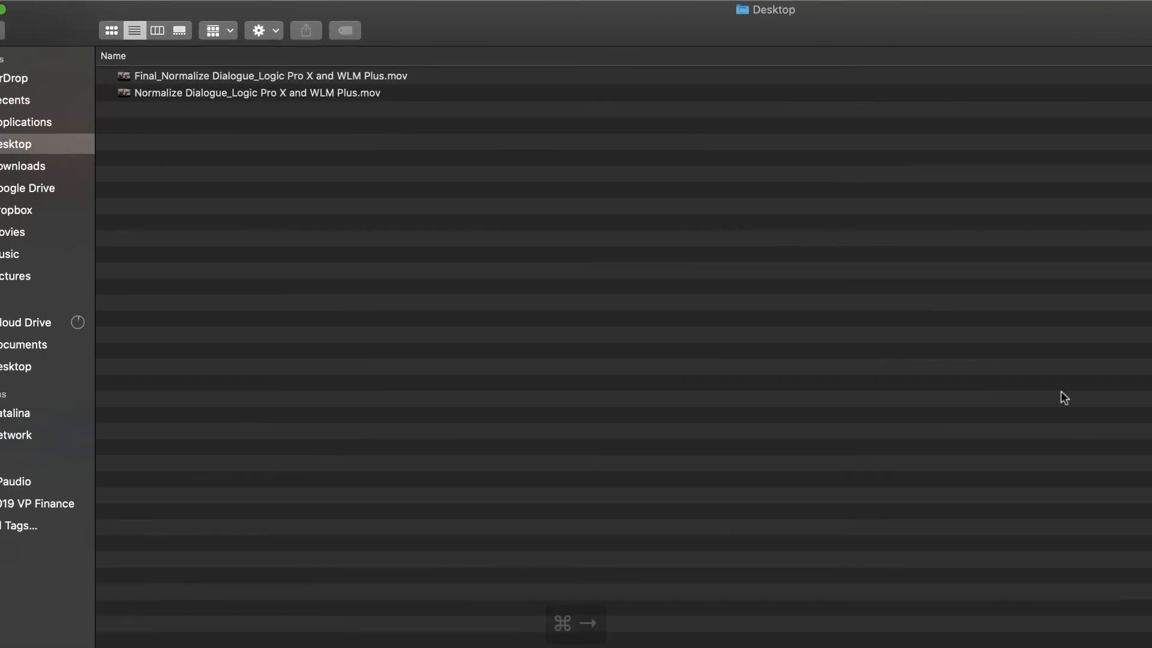
click(1, 76)
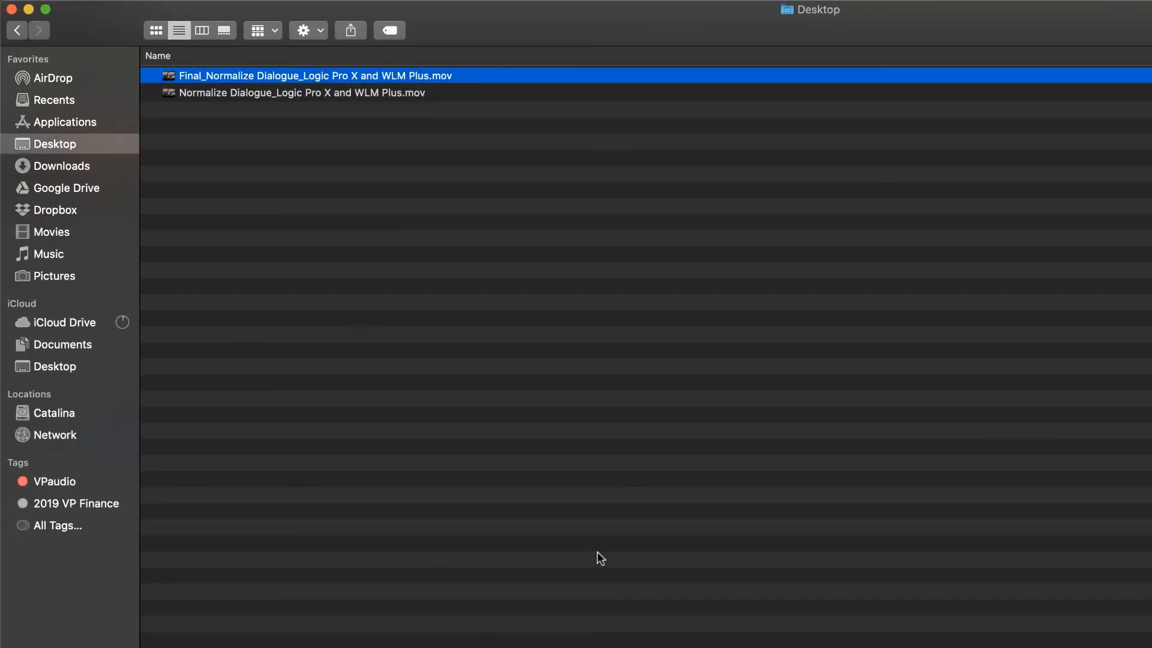
key(Down)
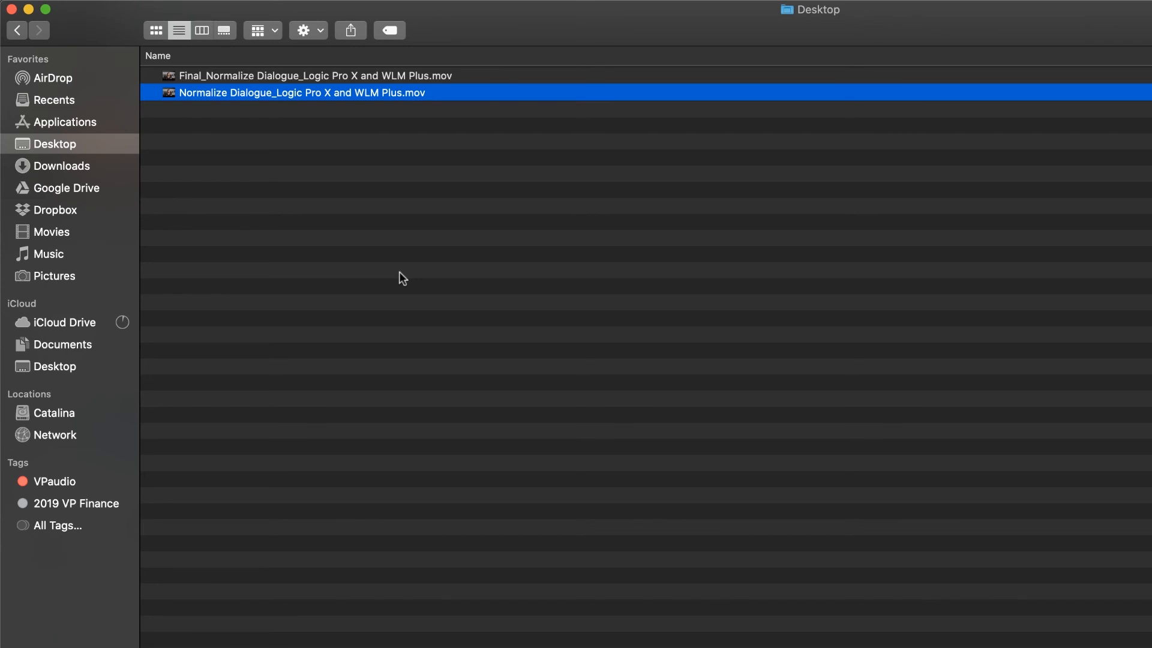
key(space)
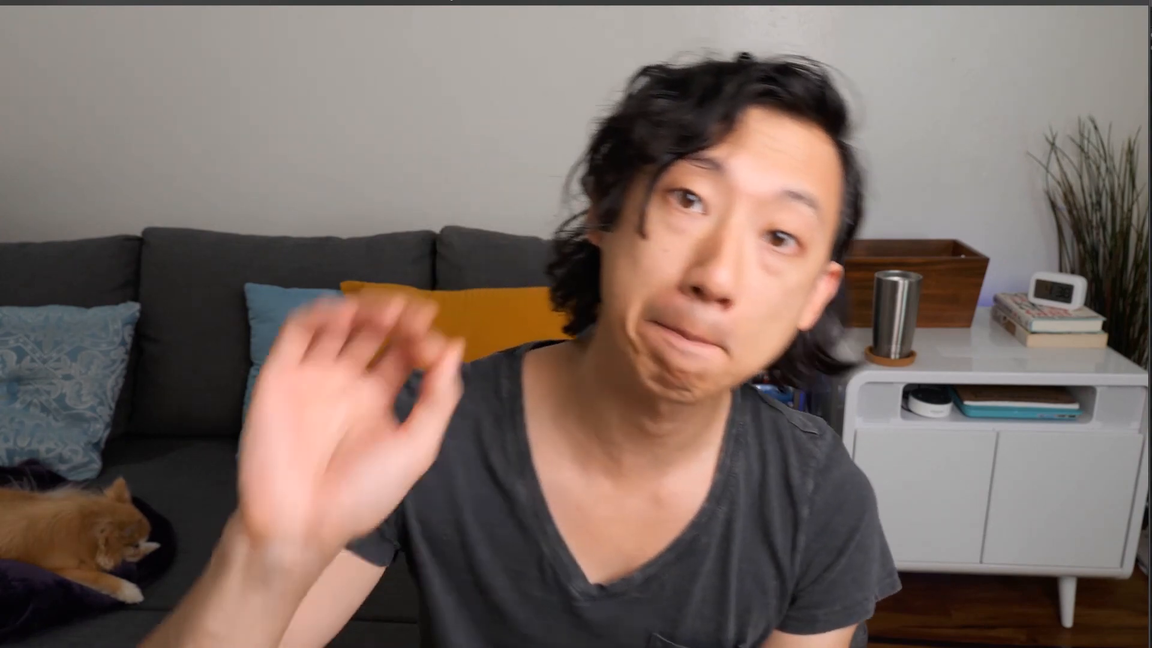
key(space)
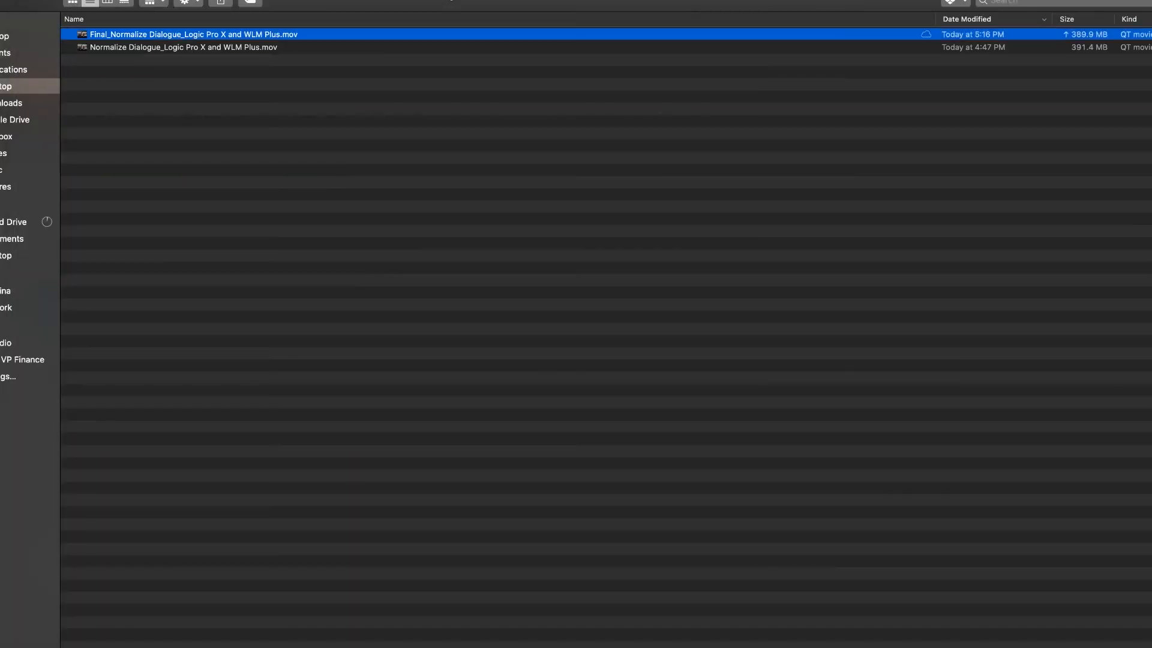
Return to Logic Pro X and switch from there to Final Cut Pro.
key(super+Tab)
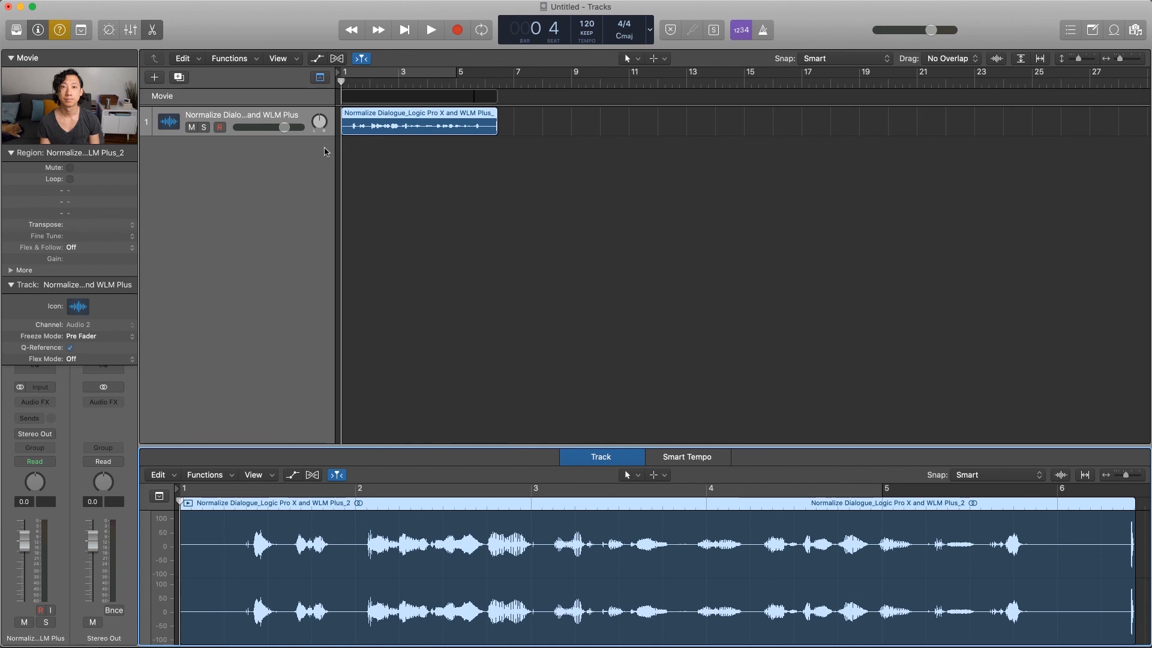
key(super+Tab)
key(super+Tab)
key(super+Tab)
key(super+Tab)
key(super+Tab)
key(super+Tab)
key(super+Tab)
key(super+Tab)
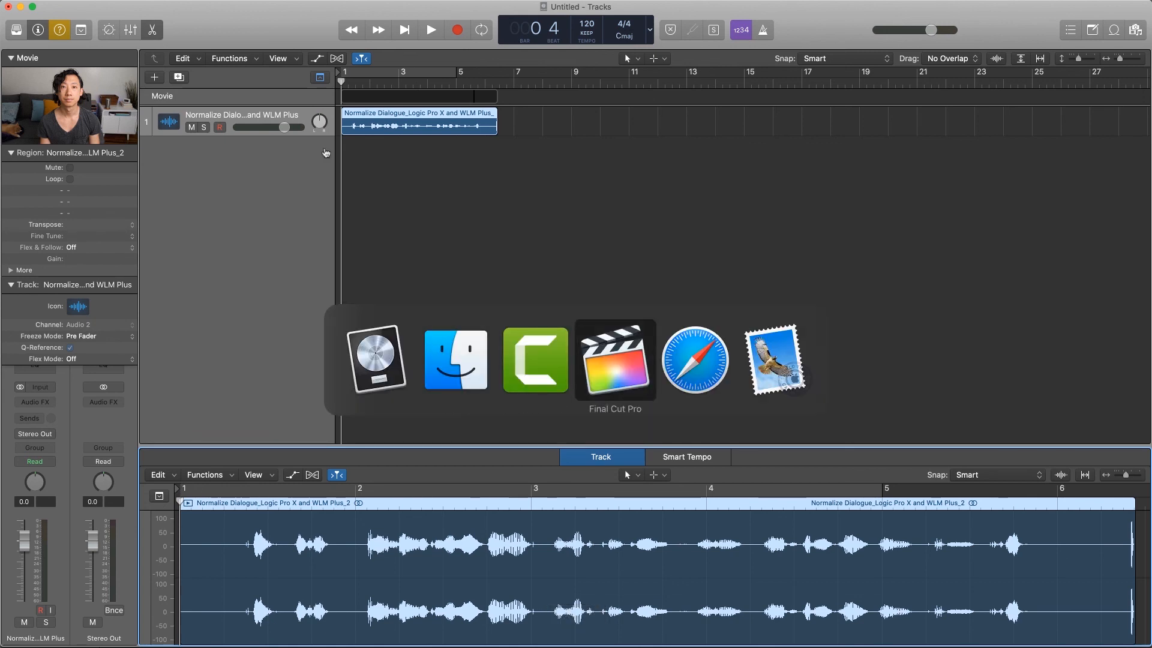